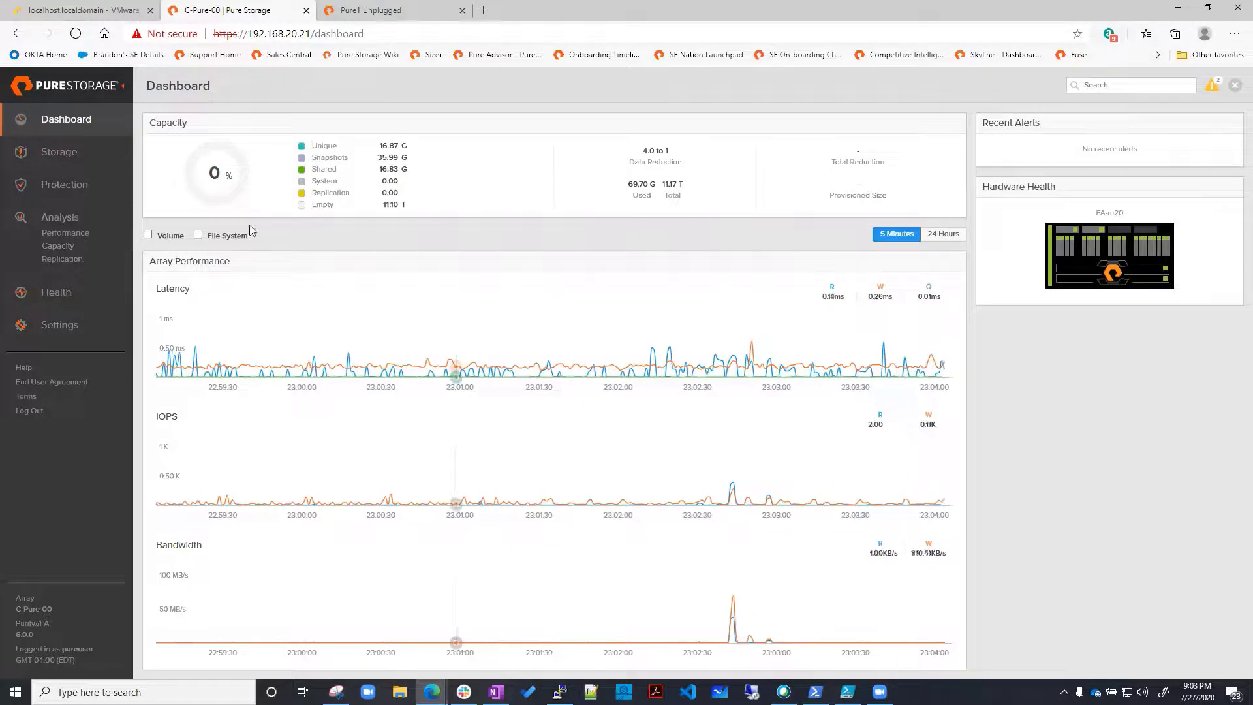
Create a single storage host named ESX2 on the array.
click(63, 159)
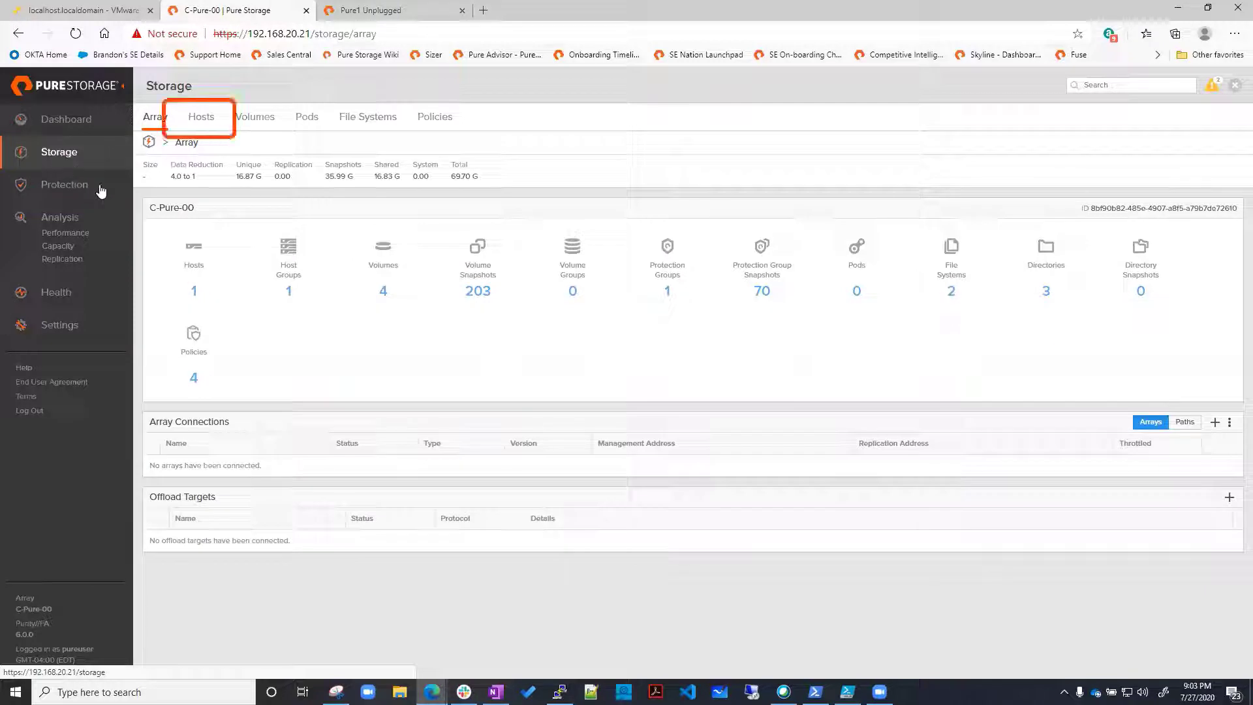
click(202, 121)
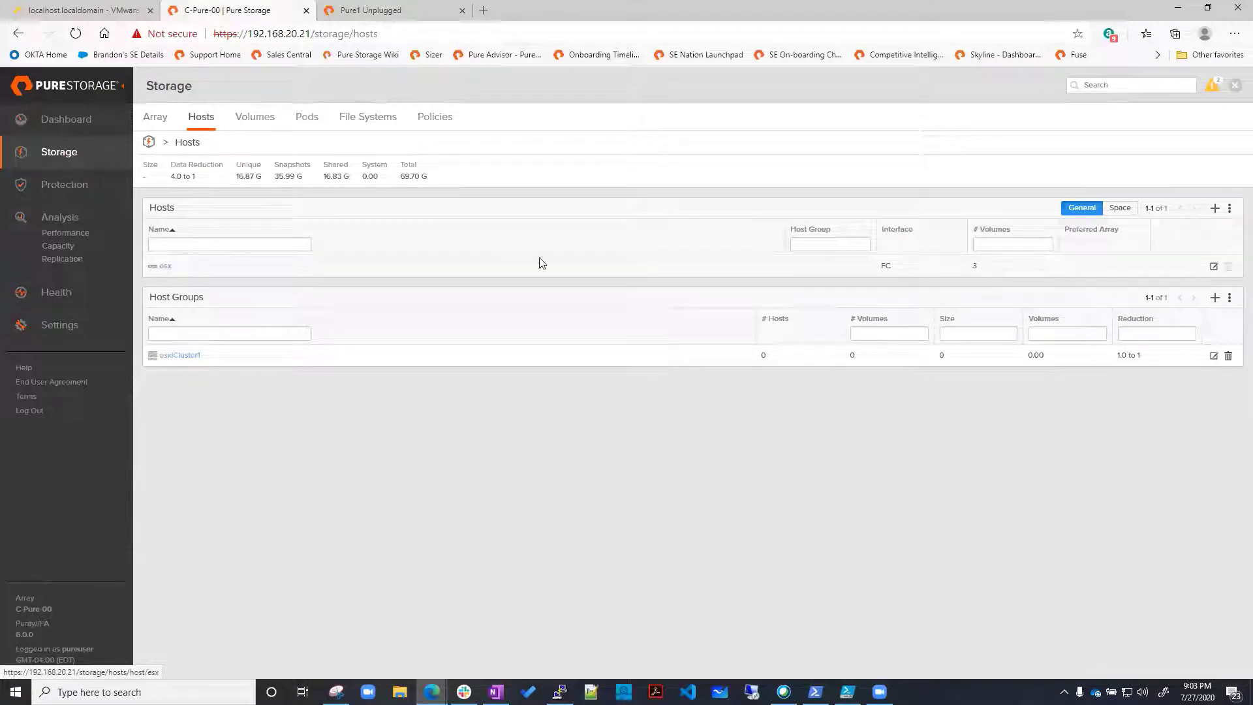
click(1214, 210)
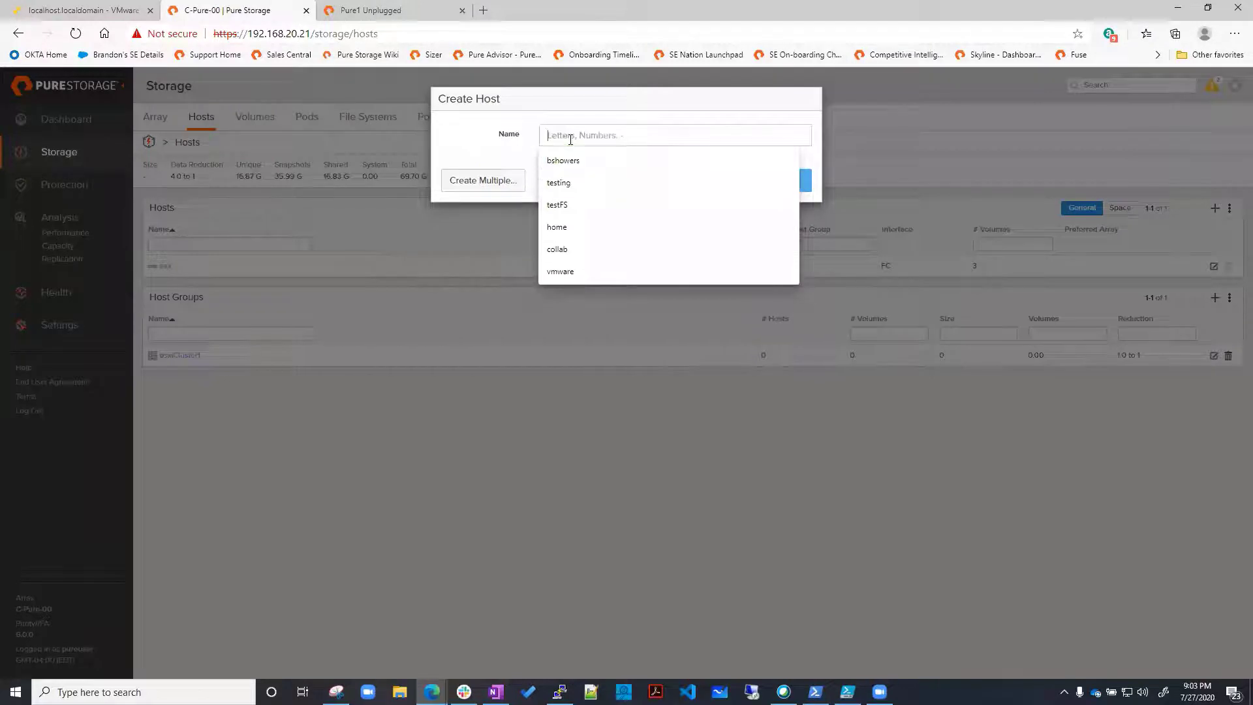
text(ESX2)
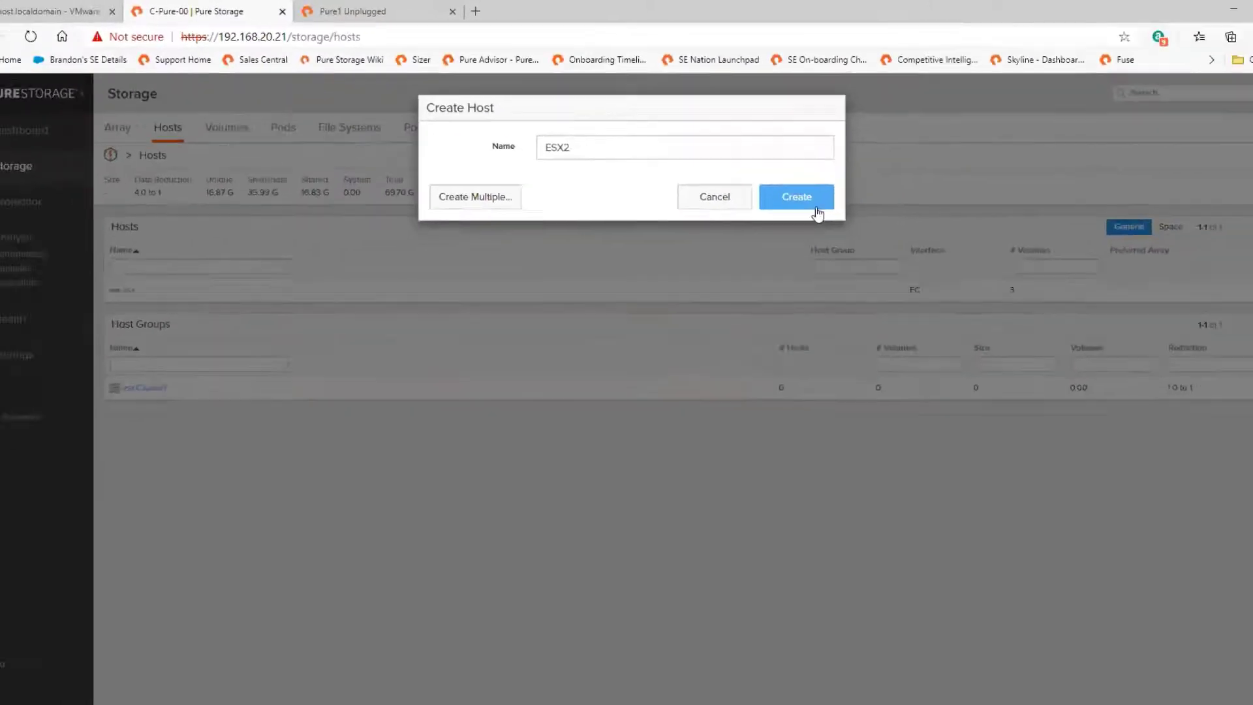
click(953, 331)
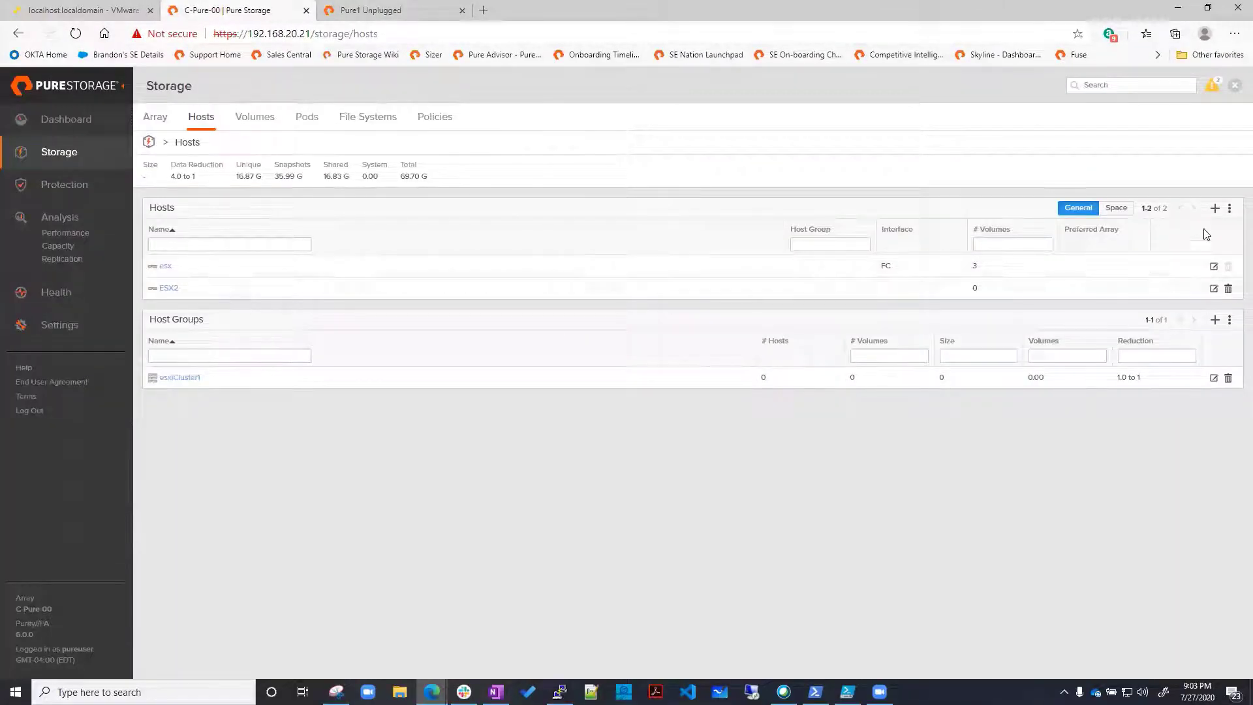
Create multiple hosts in one batch with name pattern ESX#, start number 3, count 5 and number of digits 1.
click(1215, 210)
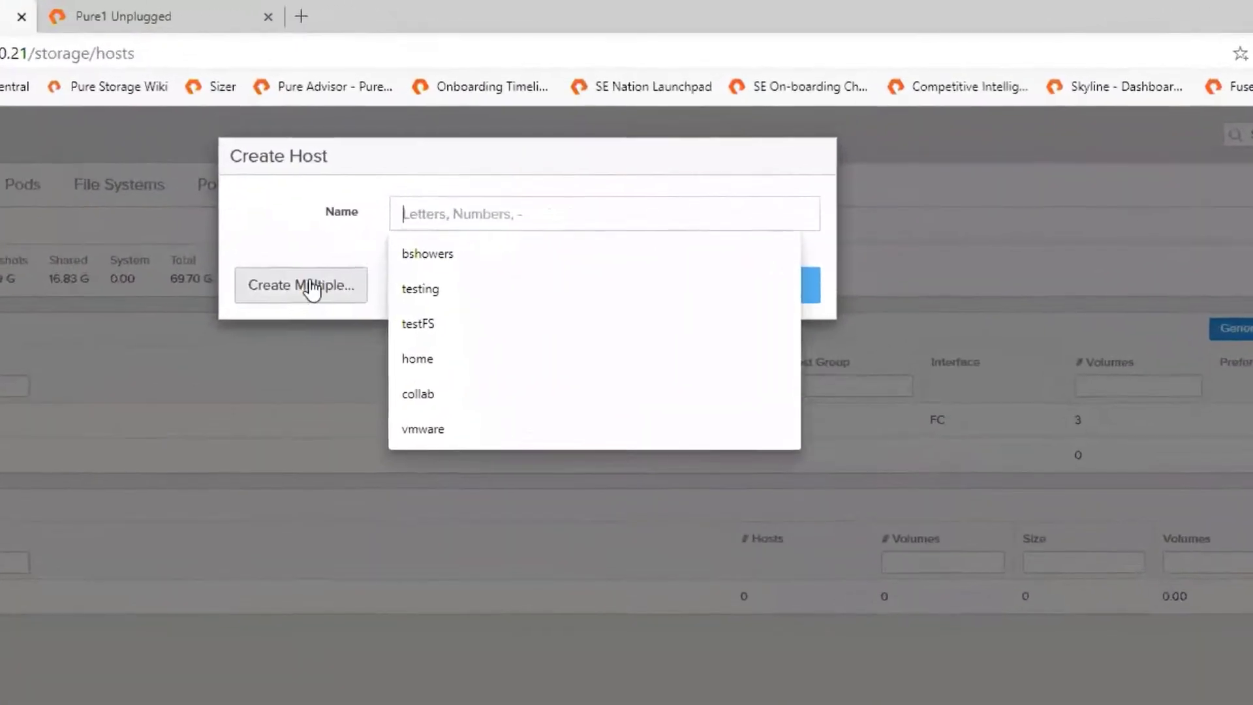
click(482, 180)
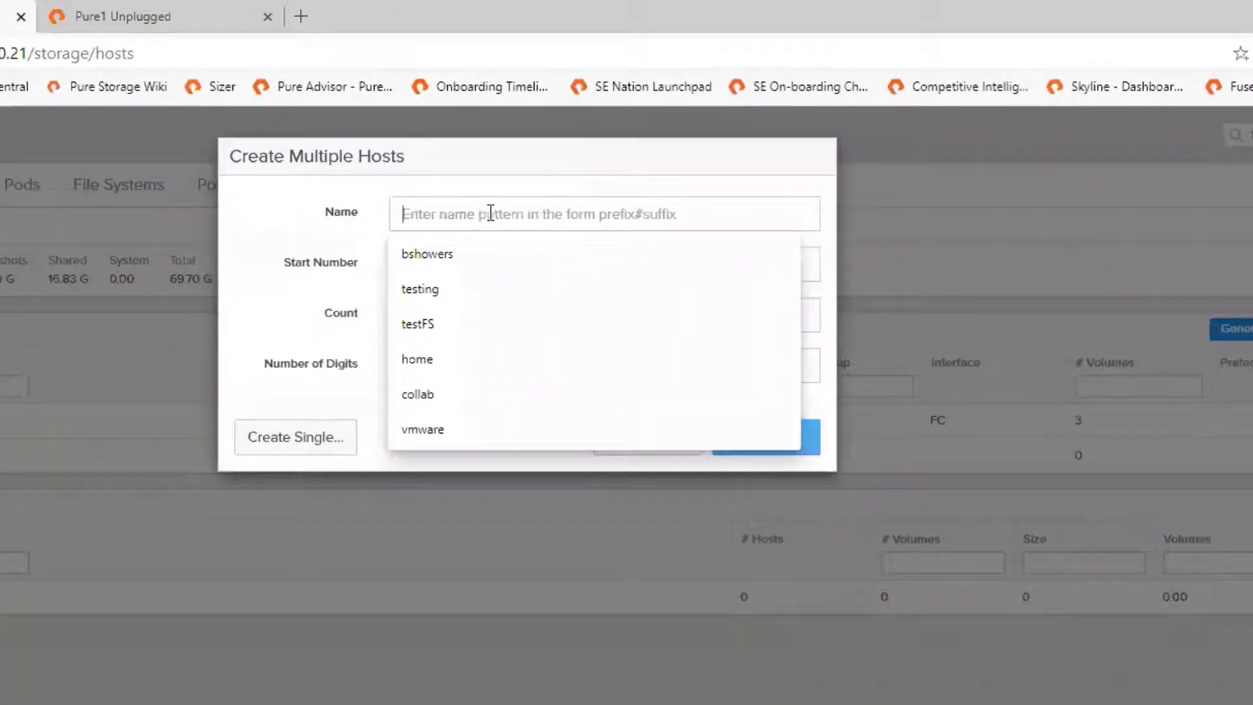
text(ESX)
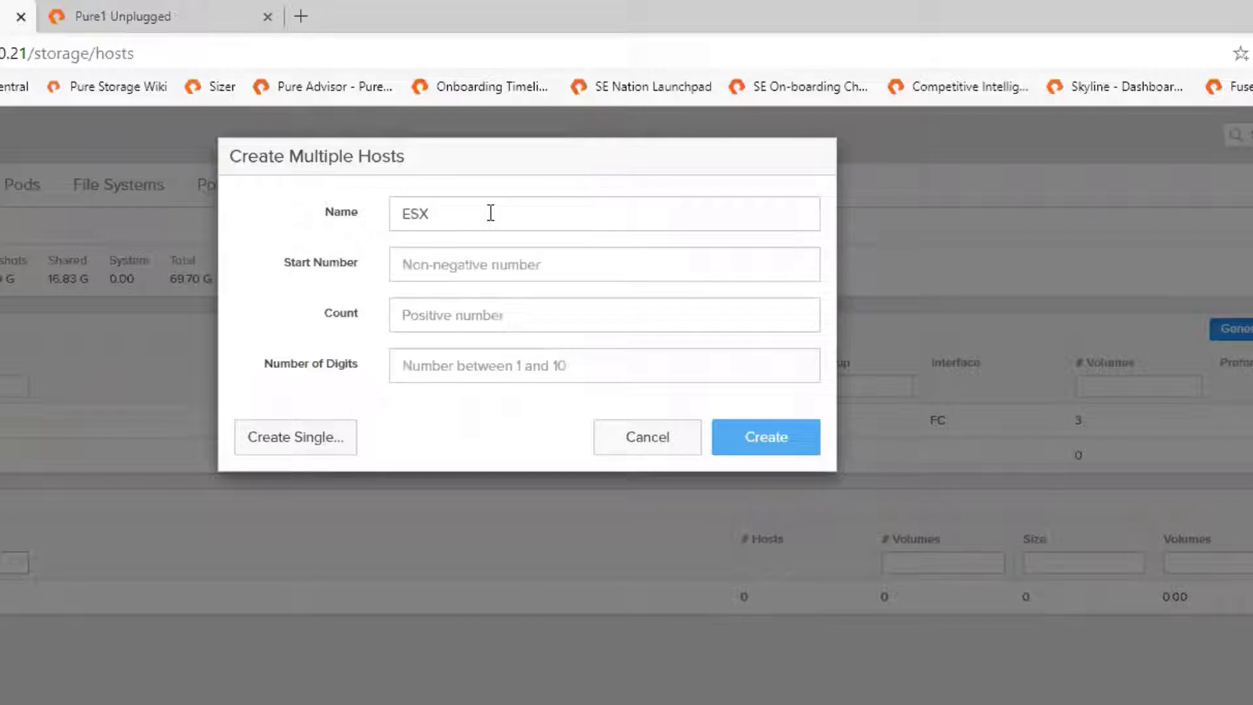
click(465, 263)
text(3)
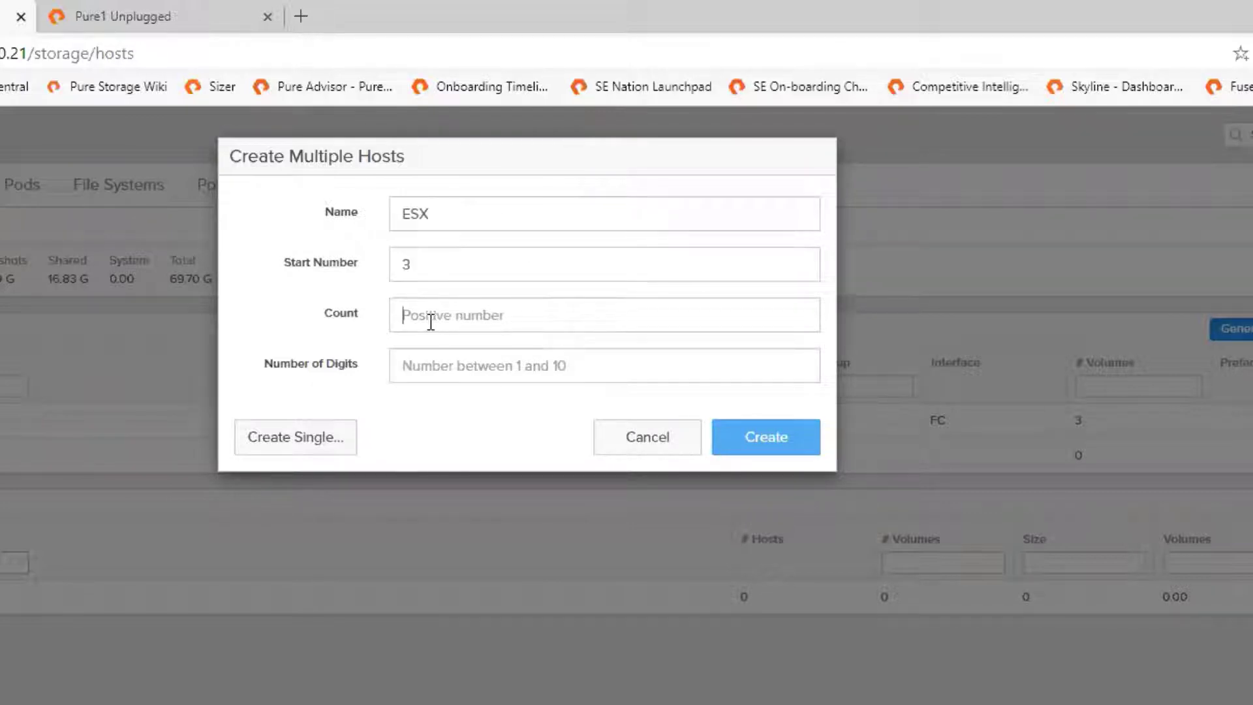
text(5)
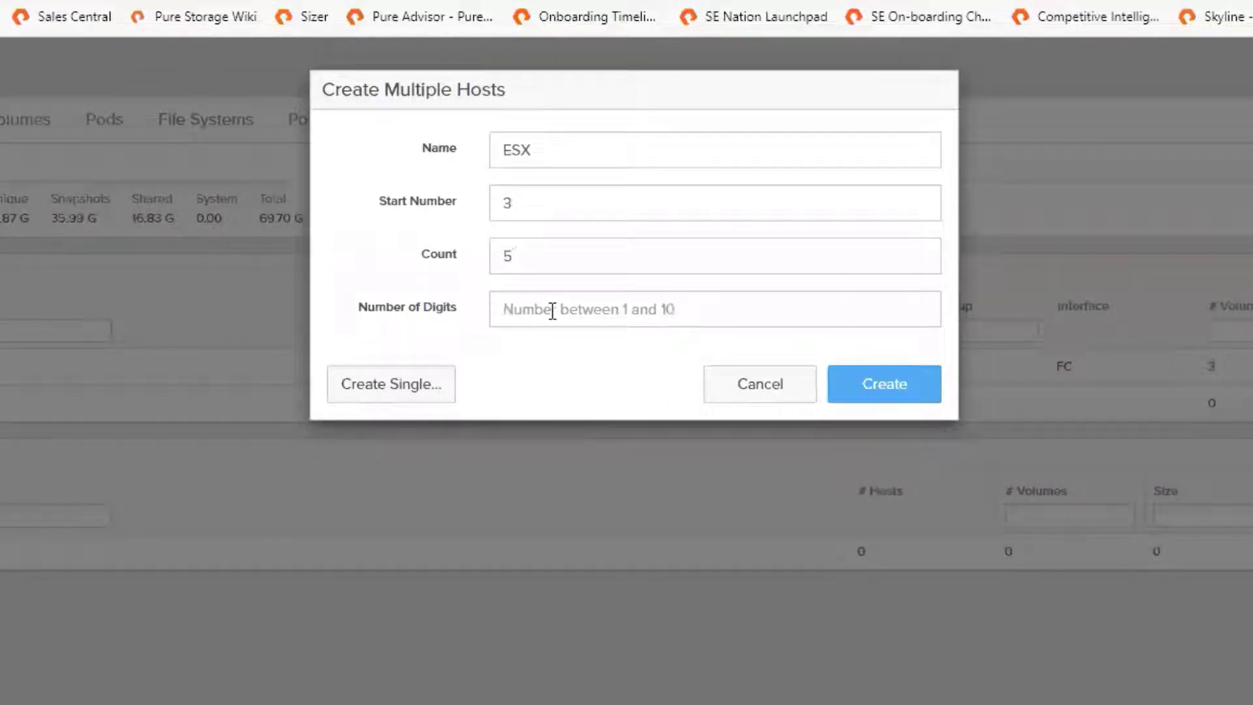
click(552, 311)
text(1)
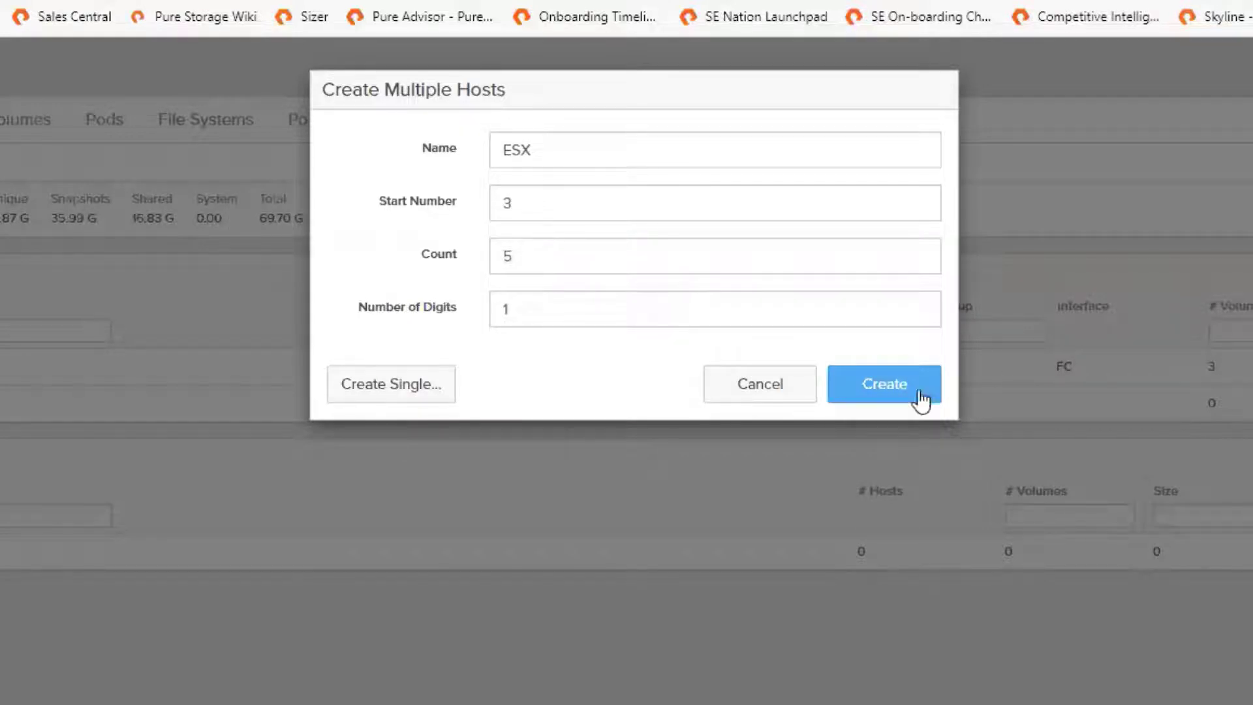
click(904, 392)
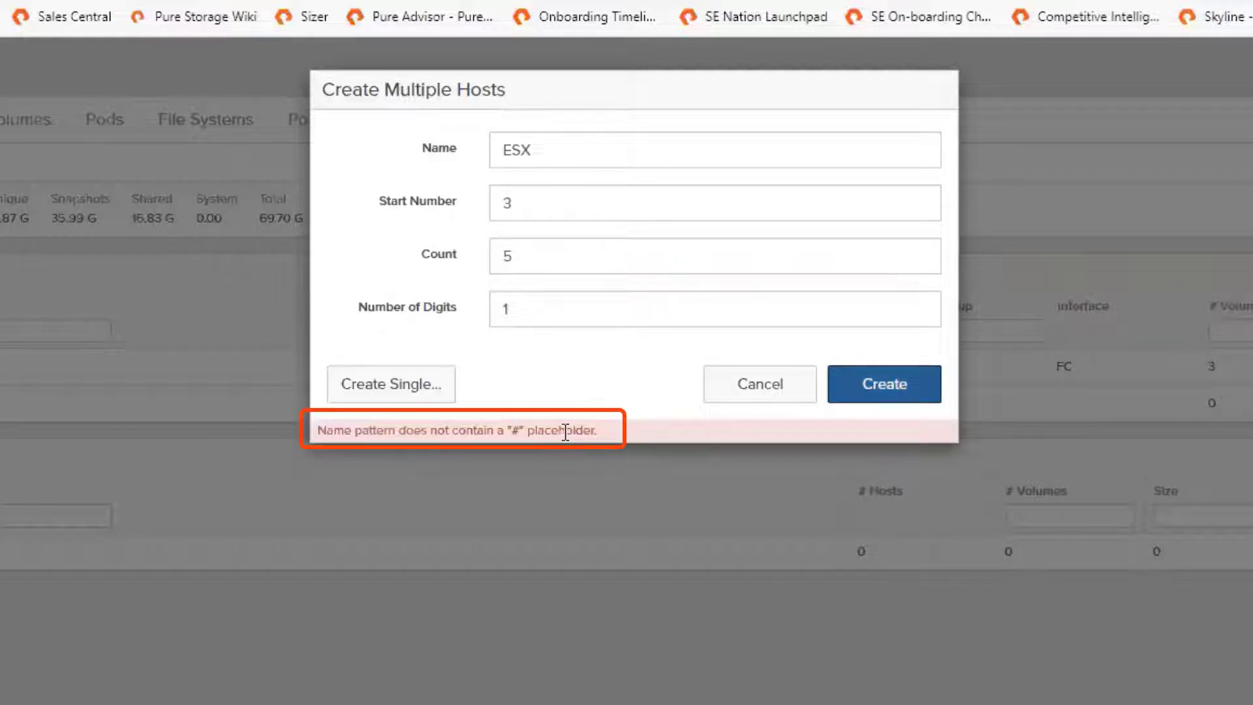
click(568, 157)
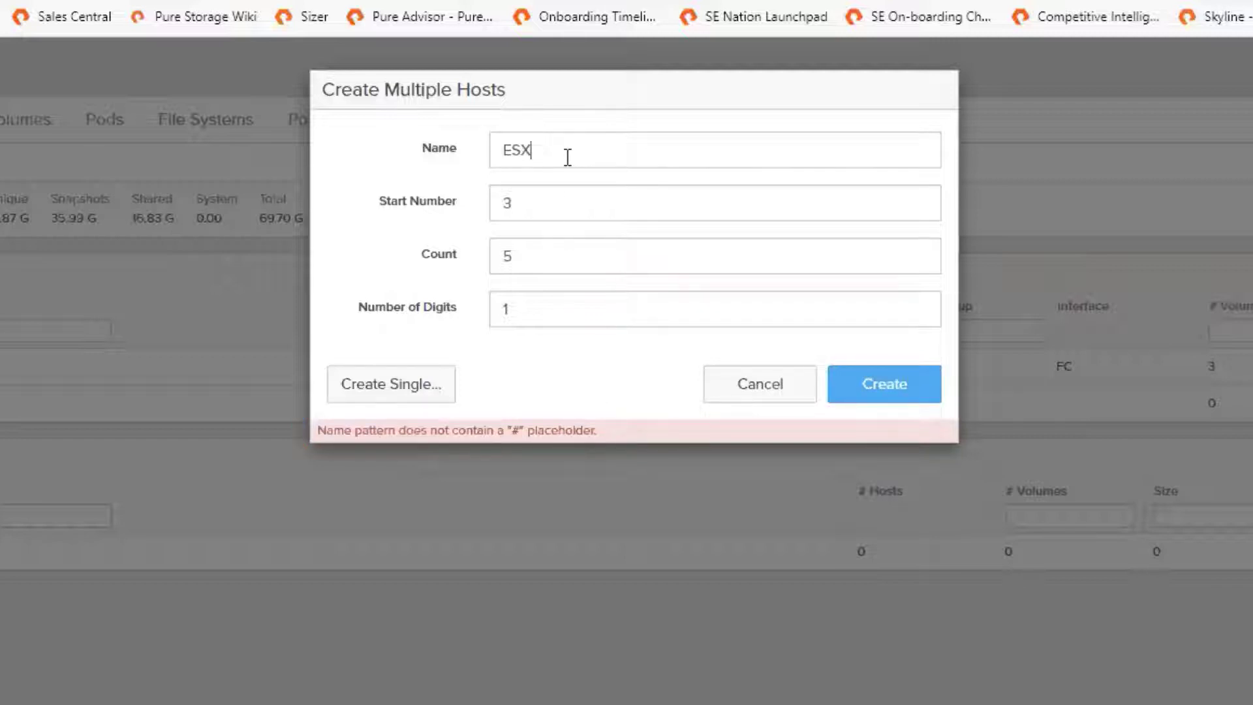
click(884, 384)
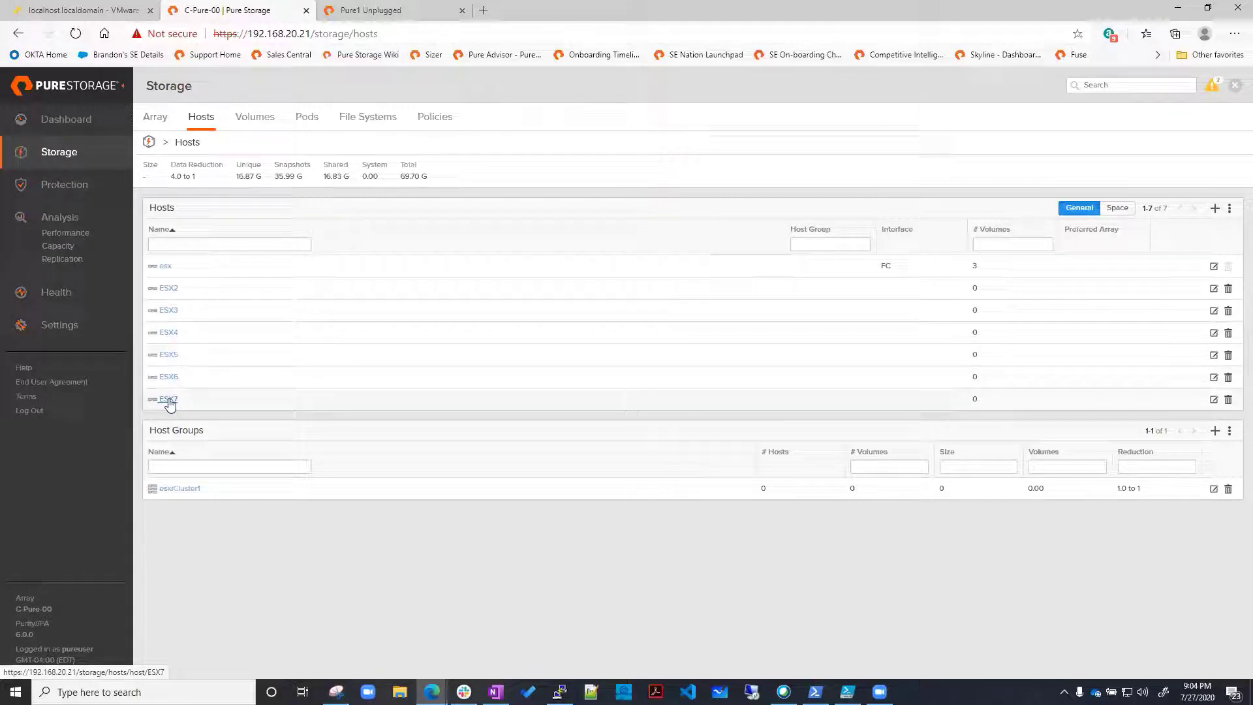
Examine the Fibre Channel WWN configuration of host ESX2, including manual WWN entry, and leave without adding any.
click(169, 289)
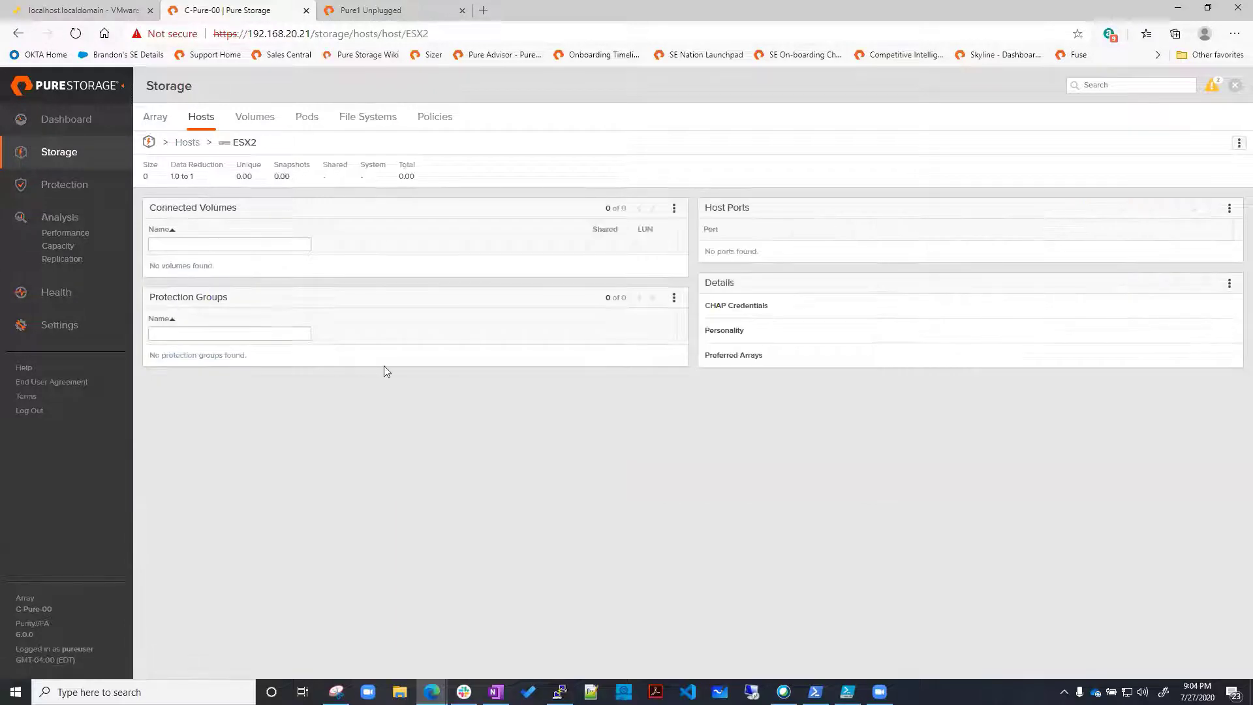
click(1229, 210)
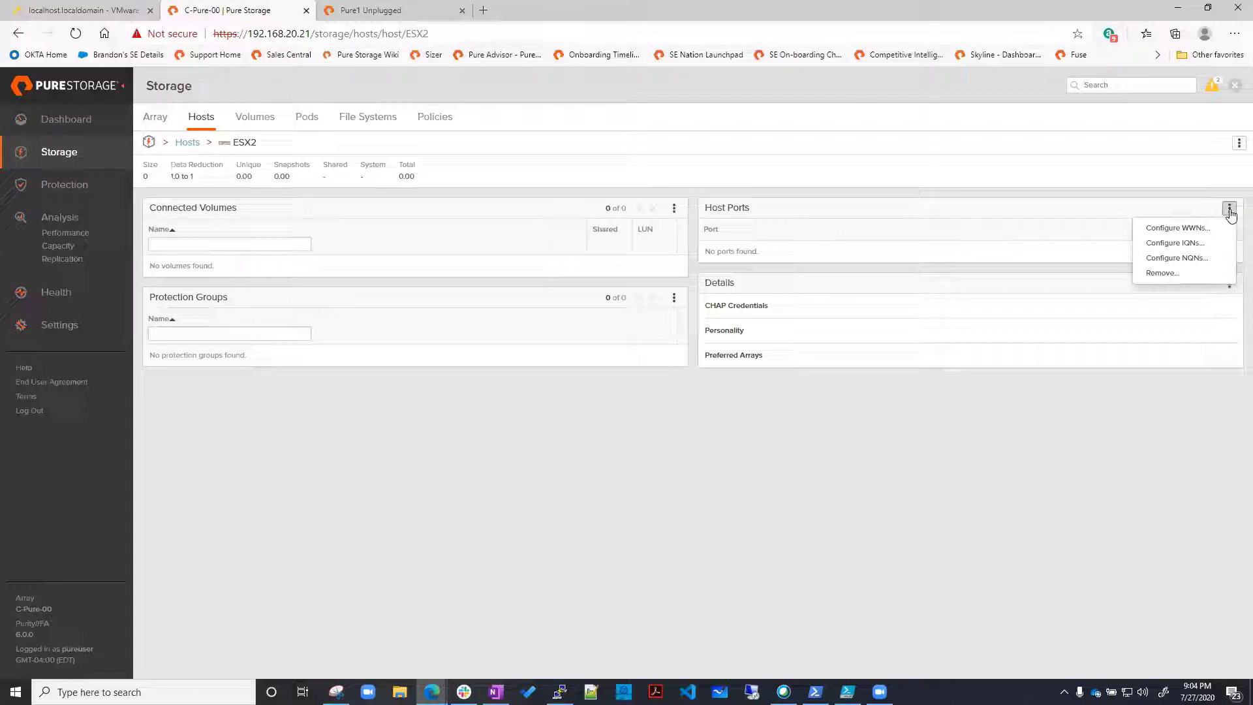
click(1198, 227)
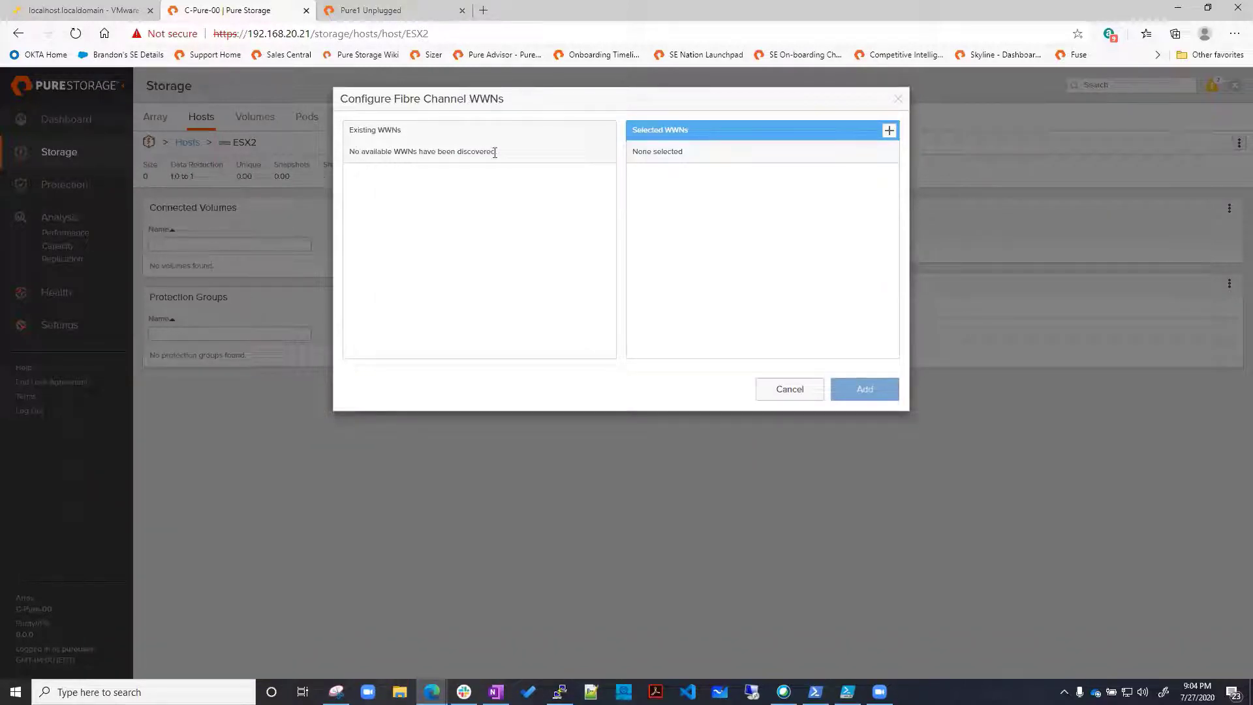
click(889, 131)
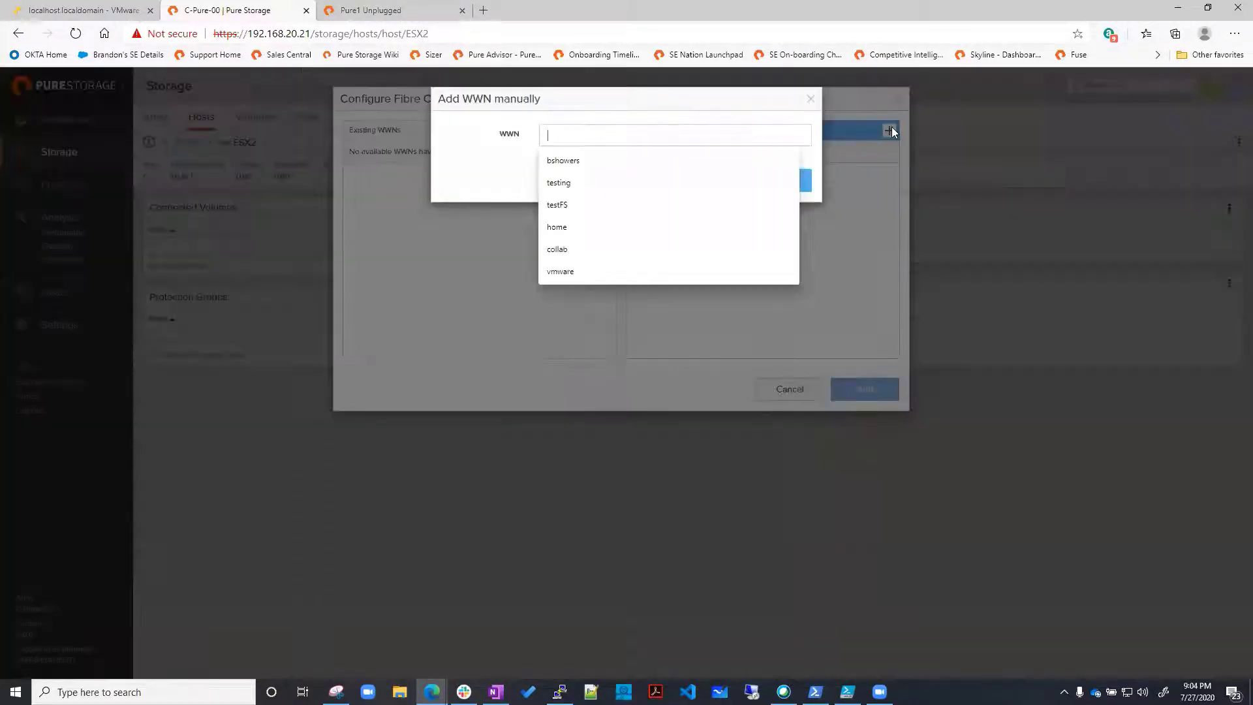
click(485, 164)
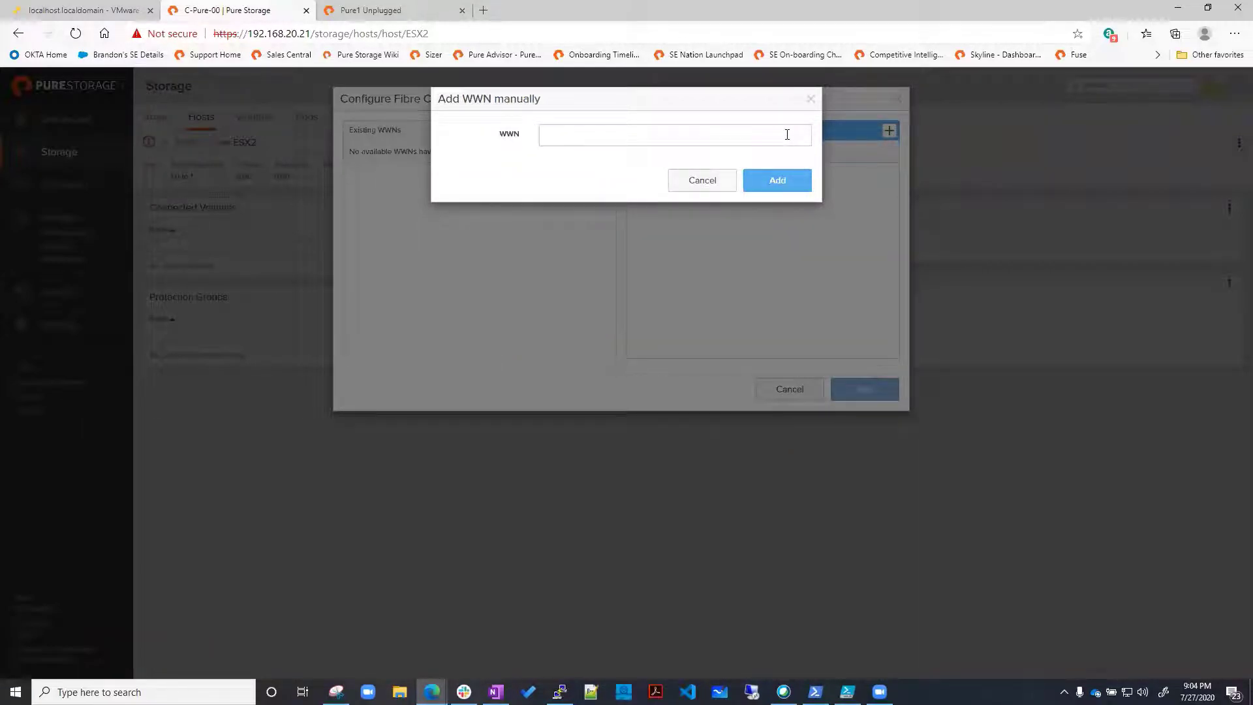
click(697, 183)
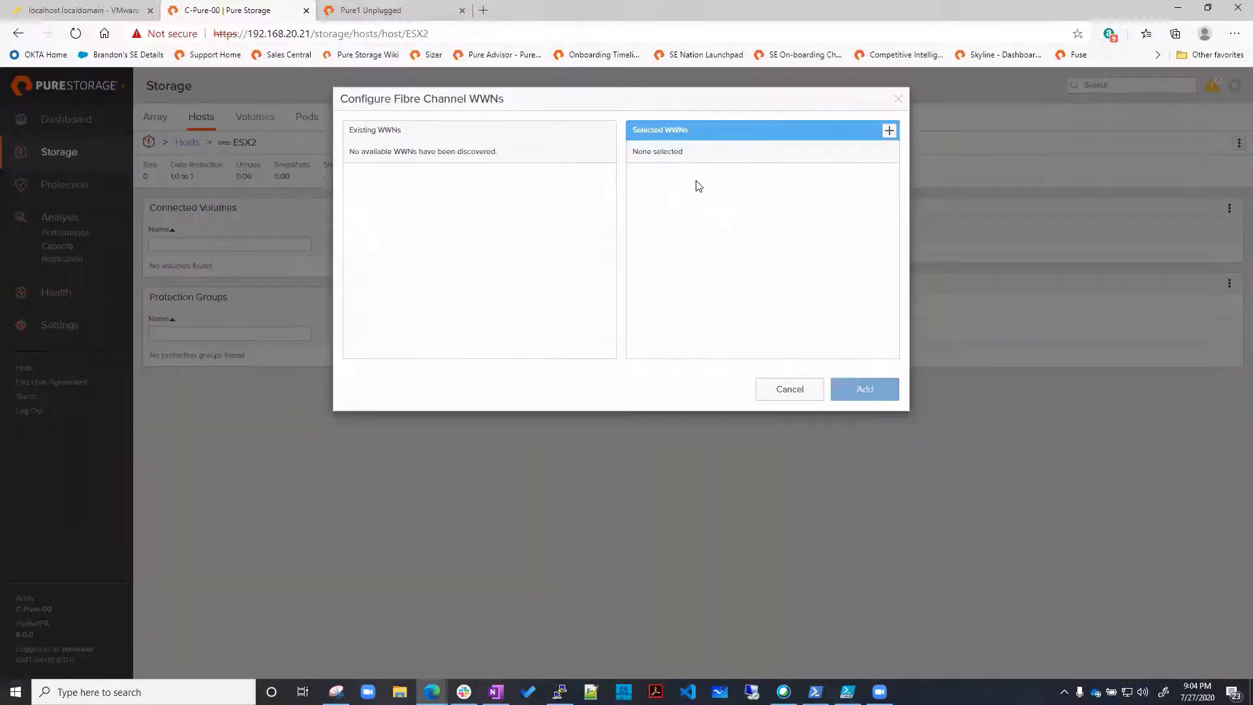
click(794, 391)
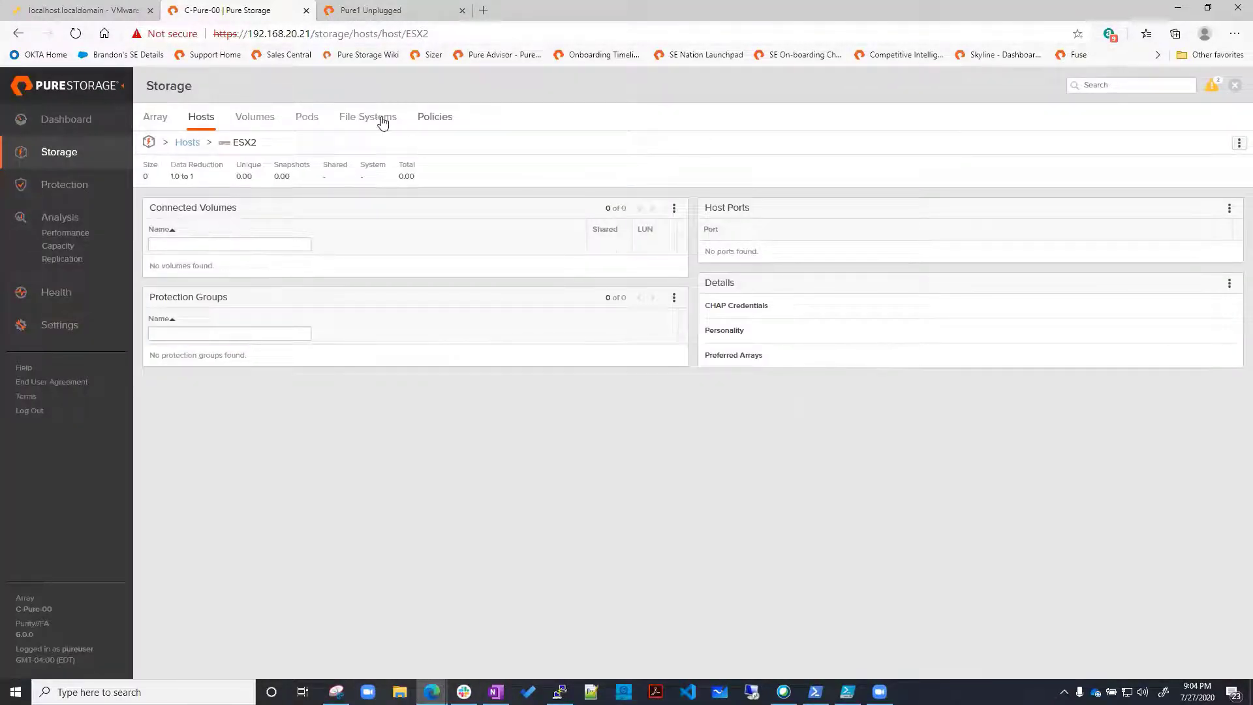
Review the host ports of the existing host esx and its first port's WWN edit dialog, without saving changes.
click(189, 143)
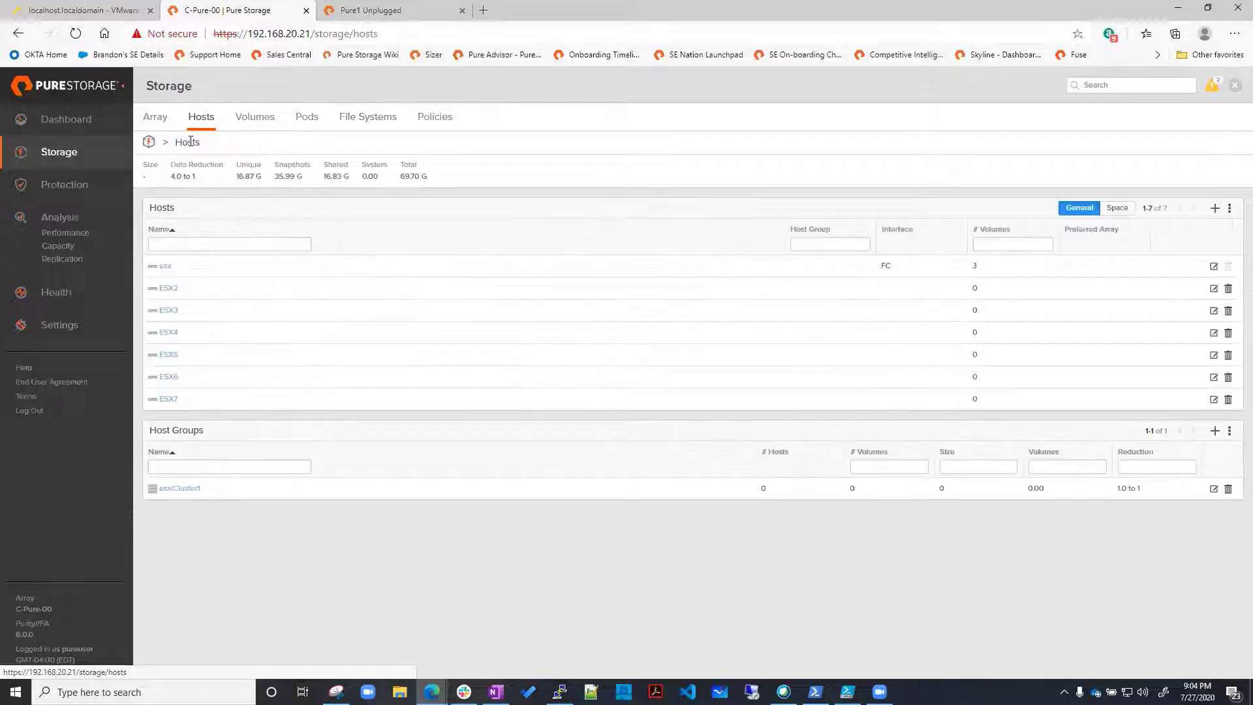
click(165, 267)
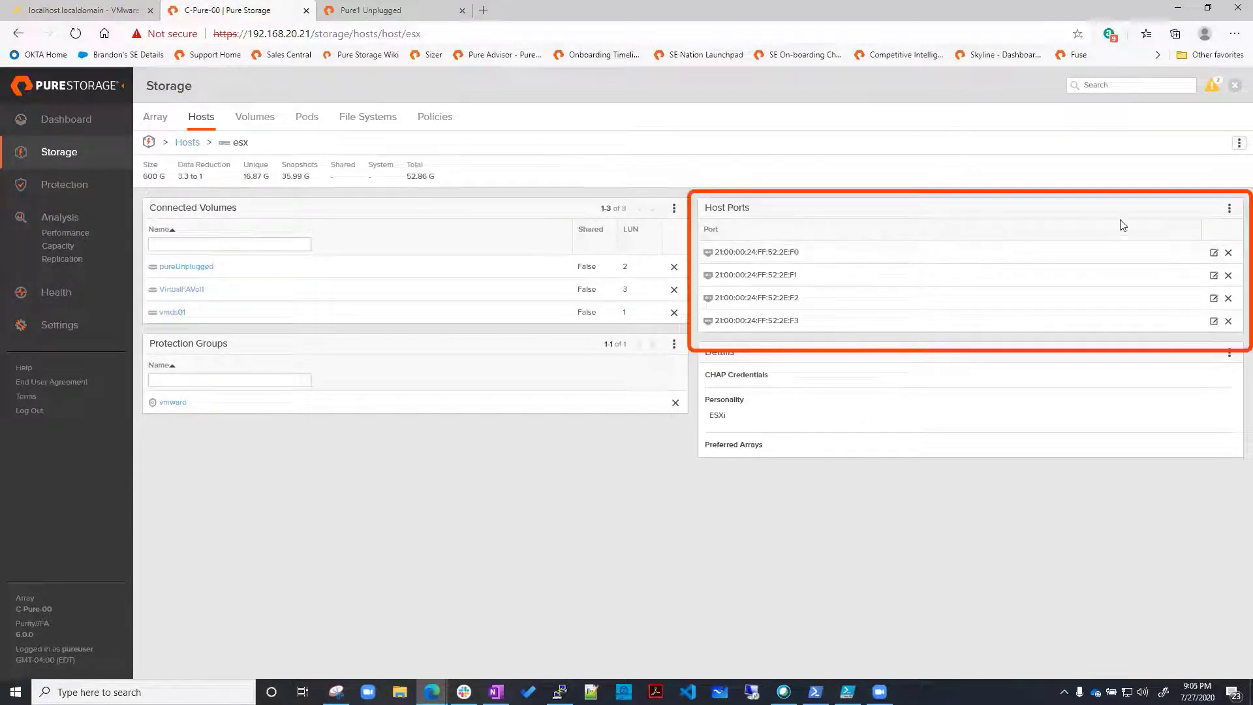
click(1228, 209)
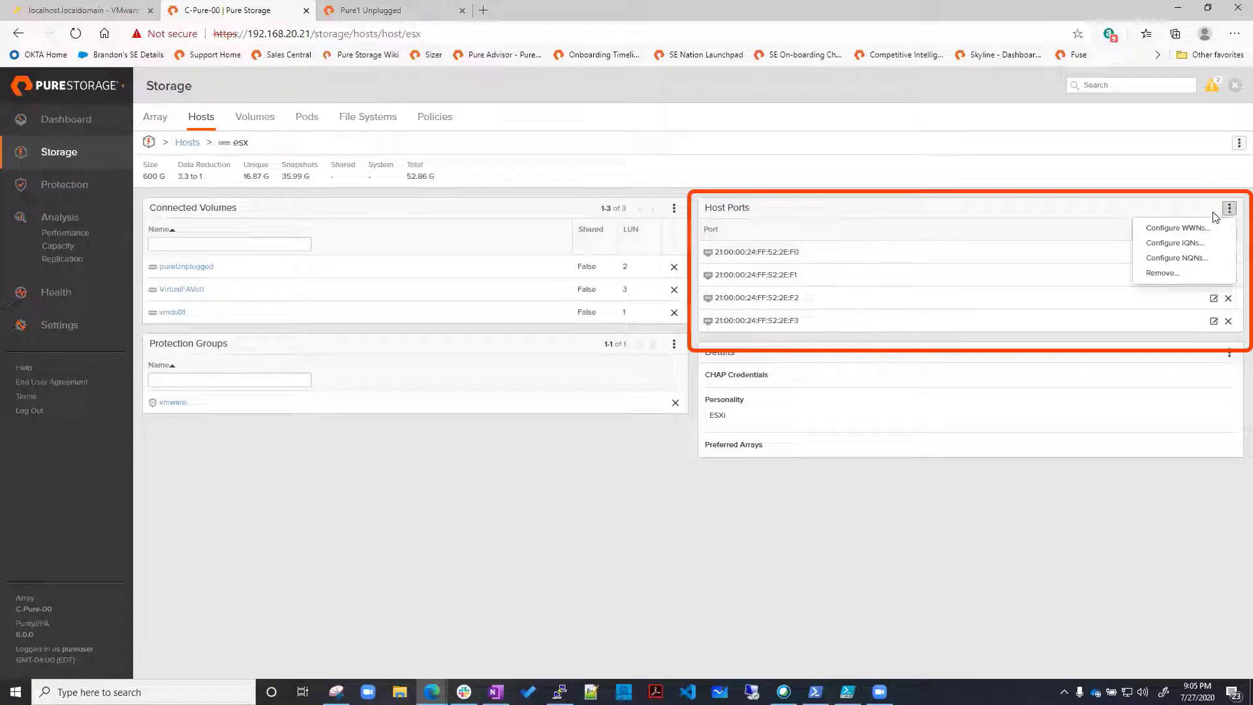
click(921, 230)
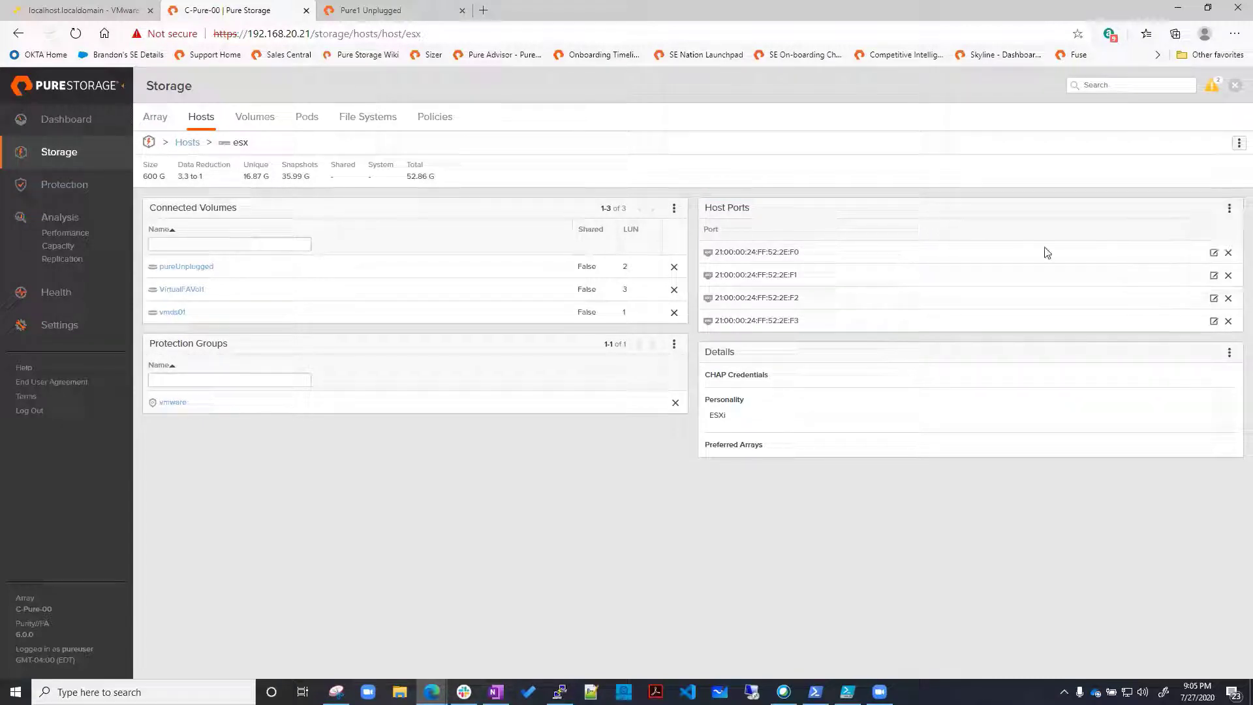
click(1212, 254)
click(435, 162)
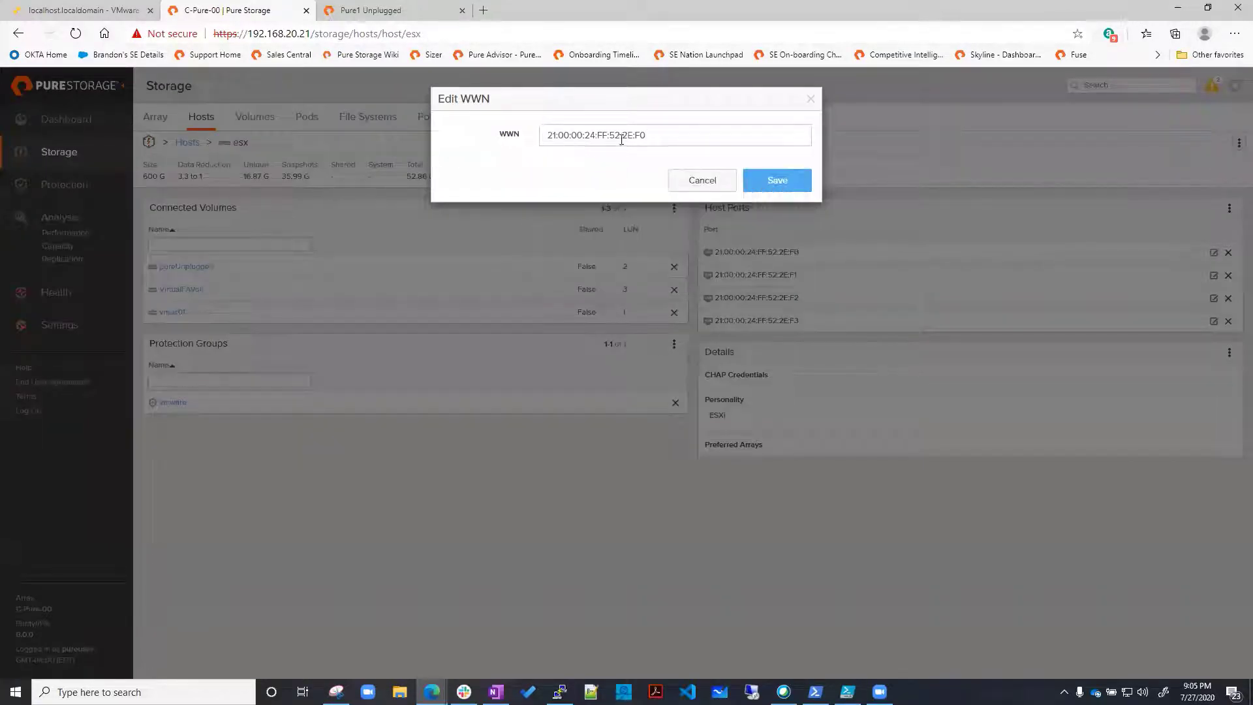
drag(640, 135, 536, 136)
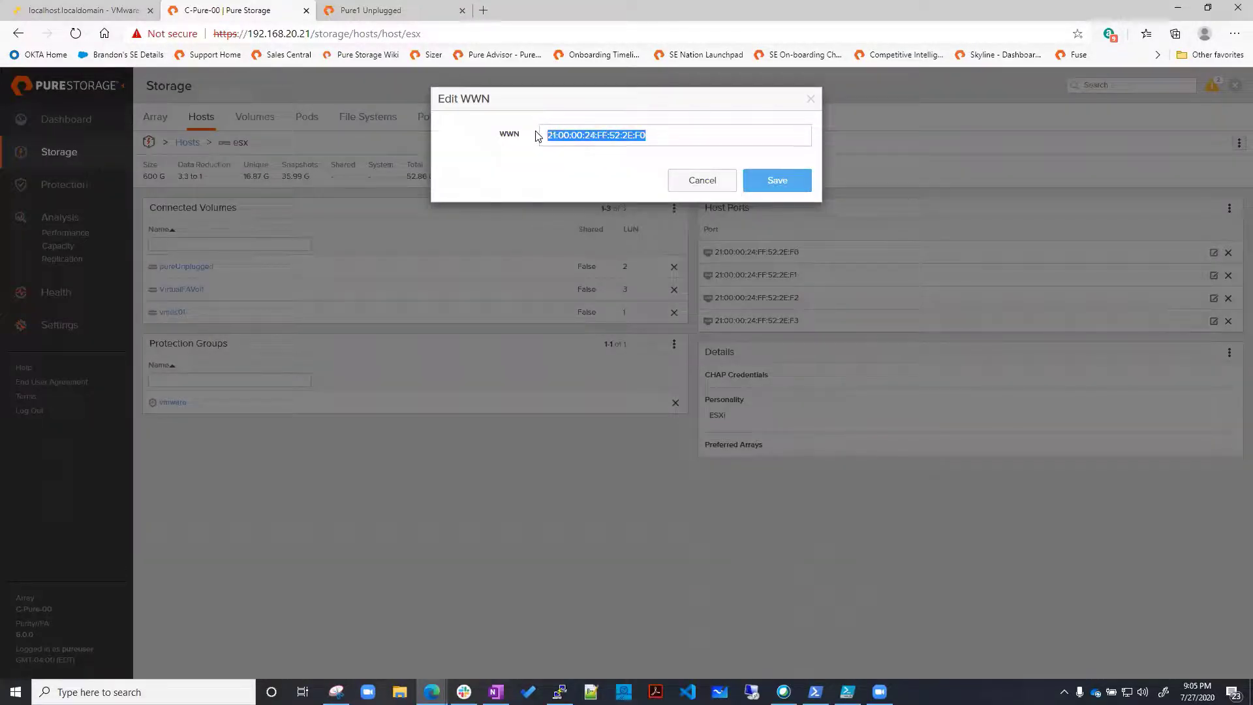
click(695, 184)
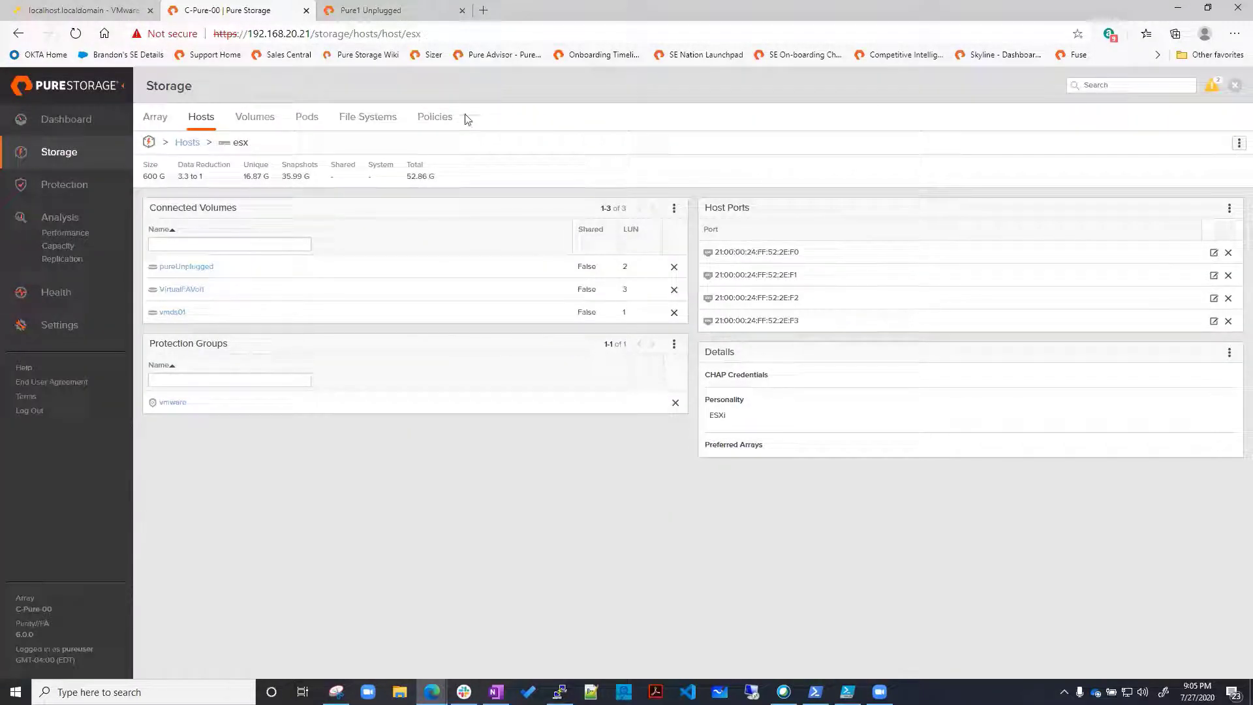
Return to the hosts overview and create a host group named ESXCluster2.
click(199, 125)
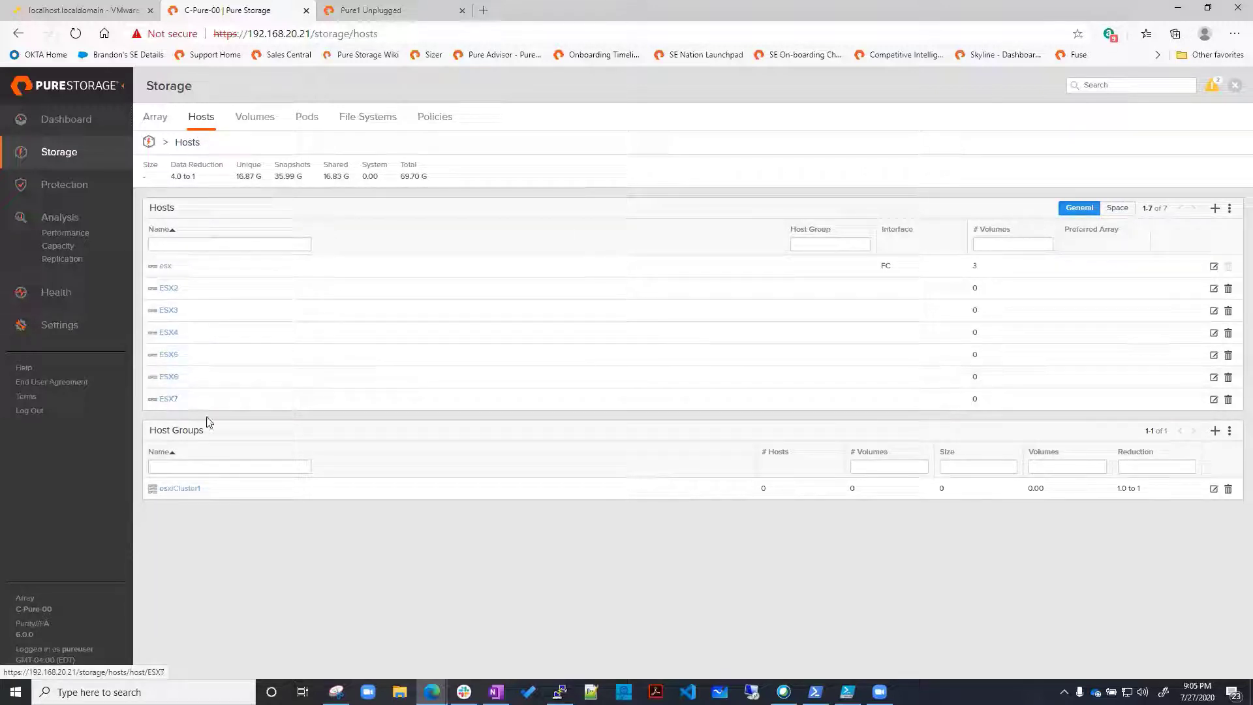
drag(151, 432, 204, 436)
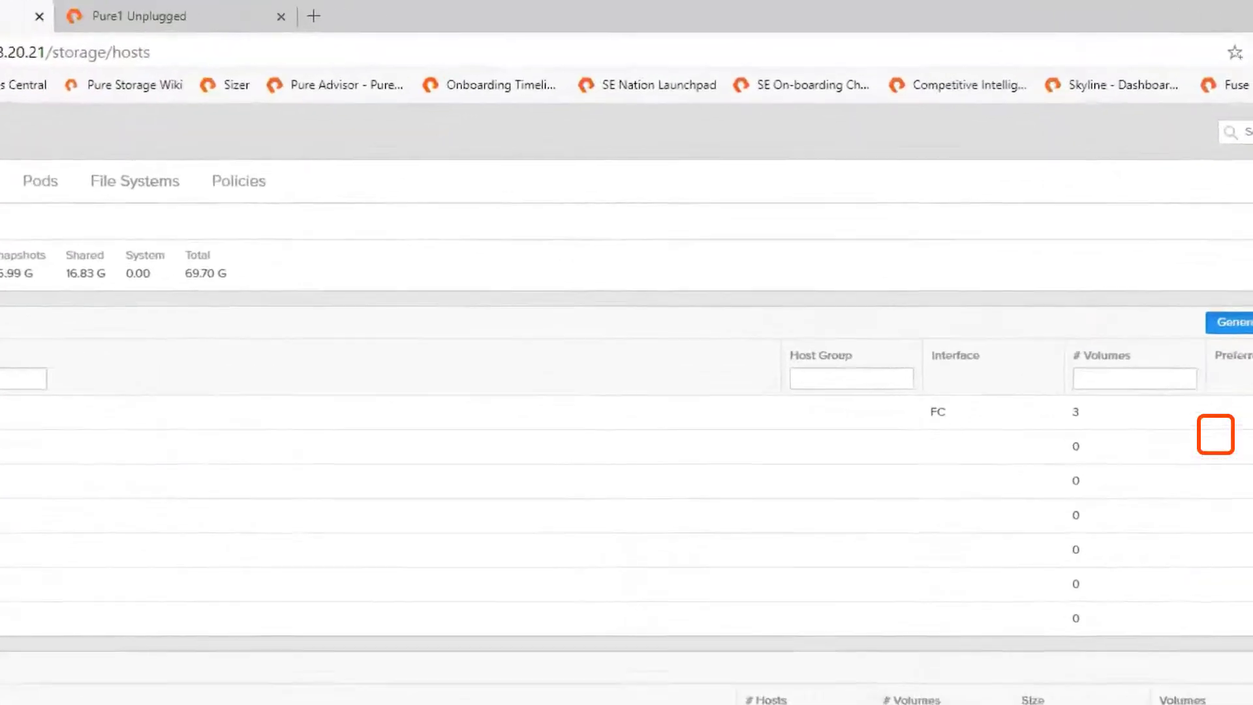
click(1236, 455)
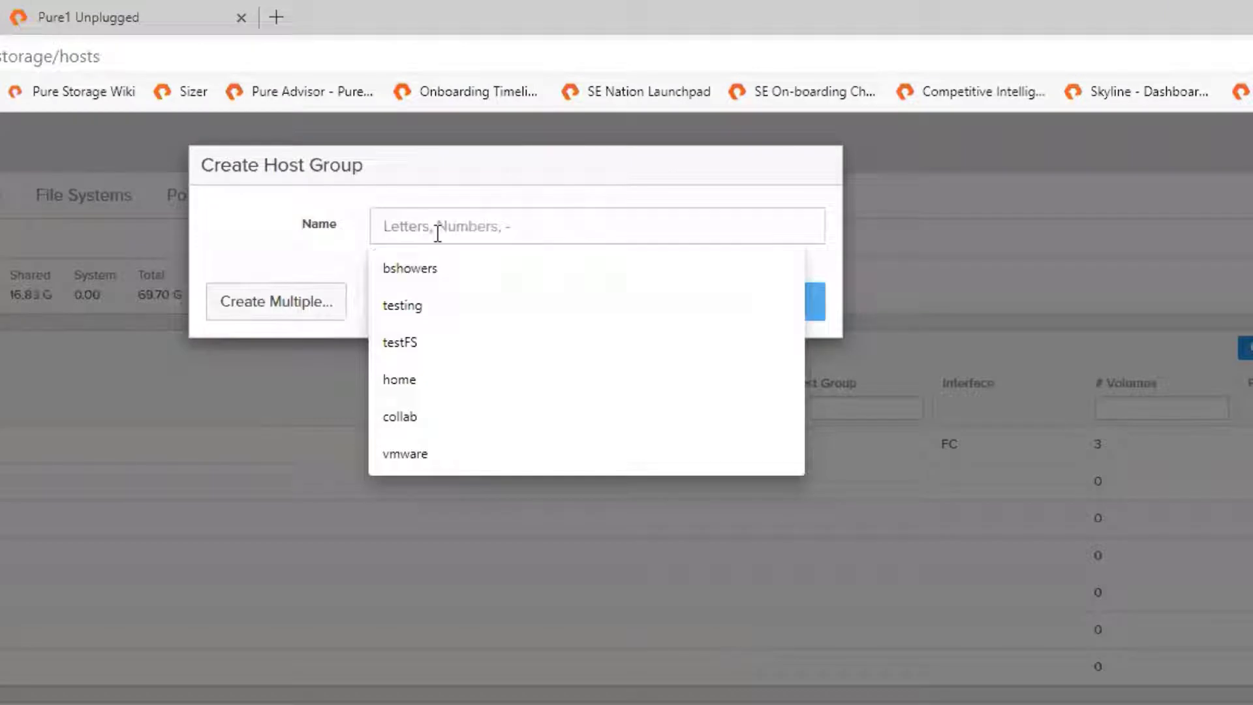
text(ESX)
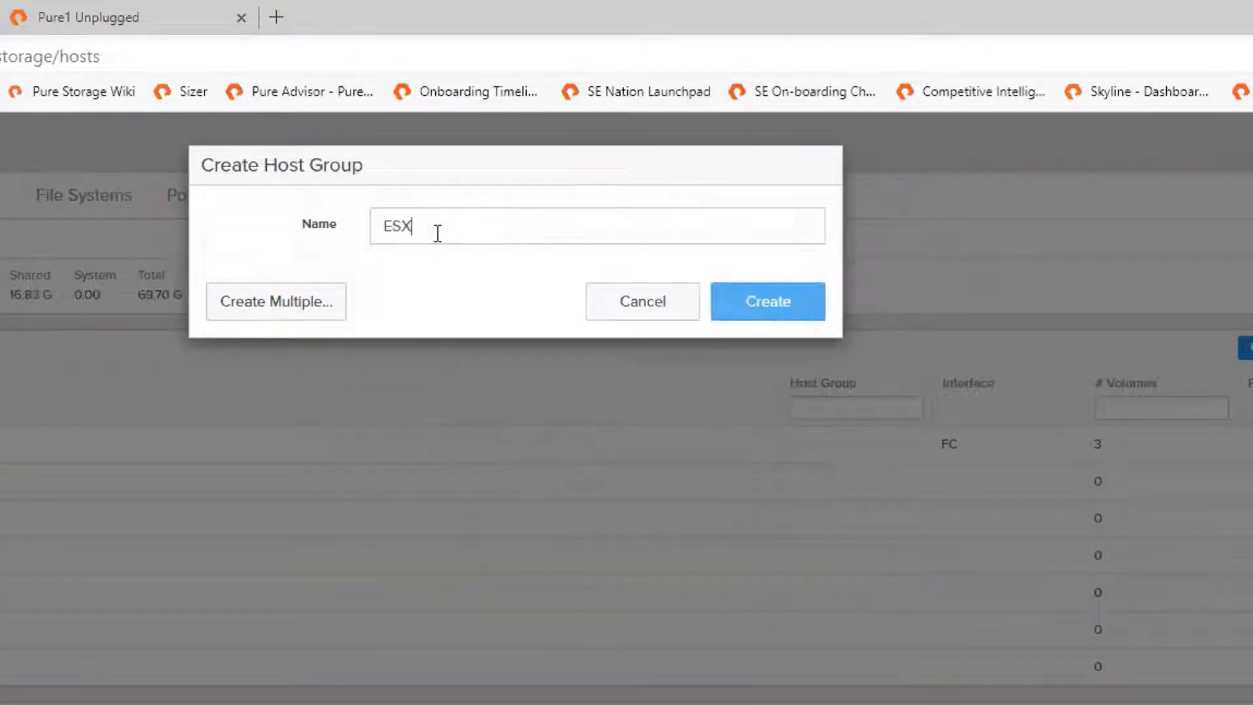
text(Cluster2)
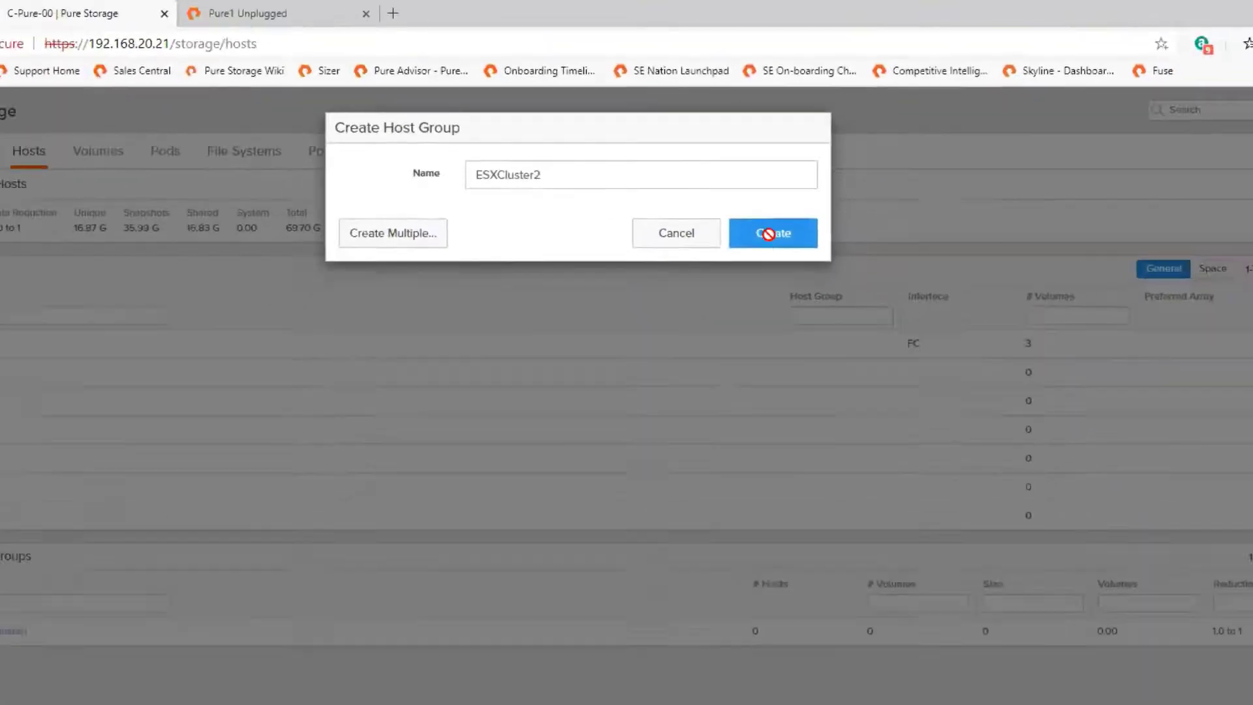
click(765, 306)
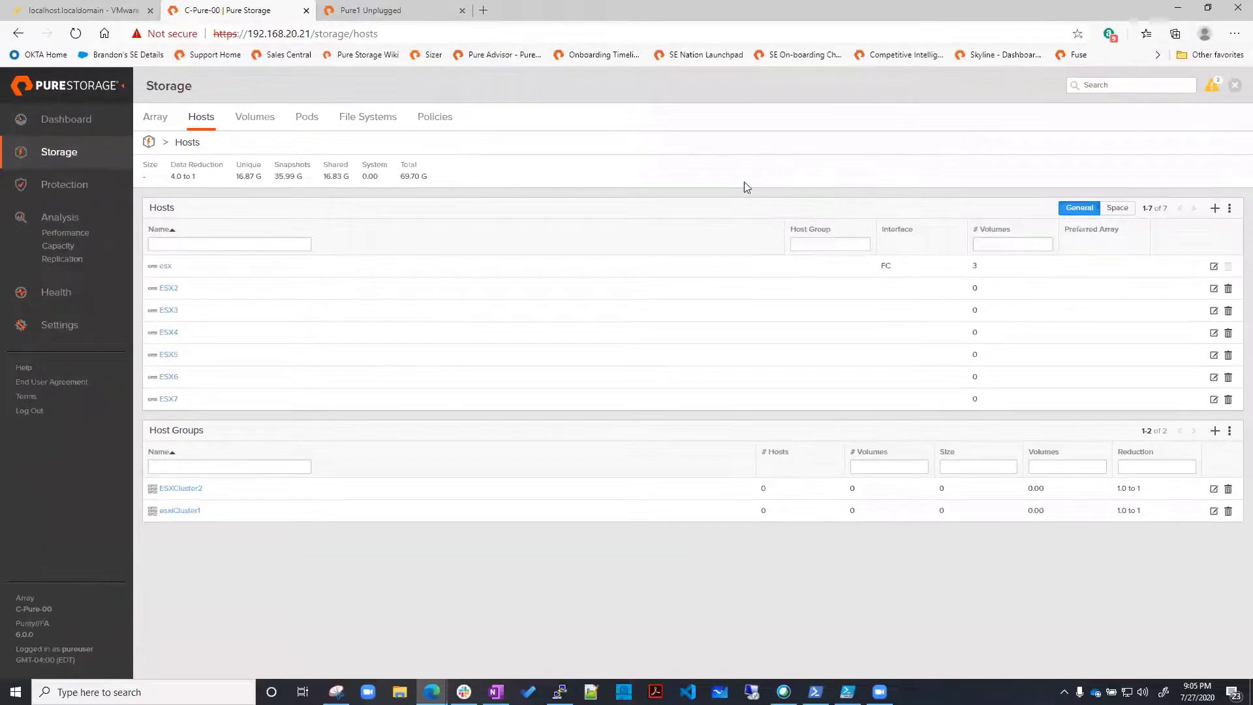
Add hosts ESX2 through ESX7 to host group ESXCluster2, leaving out the host esx.
click(185, 488)
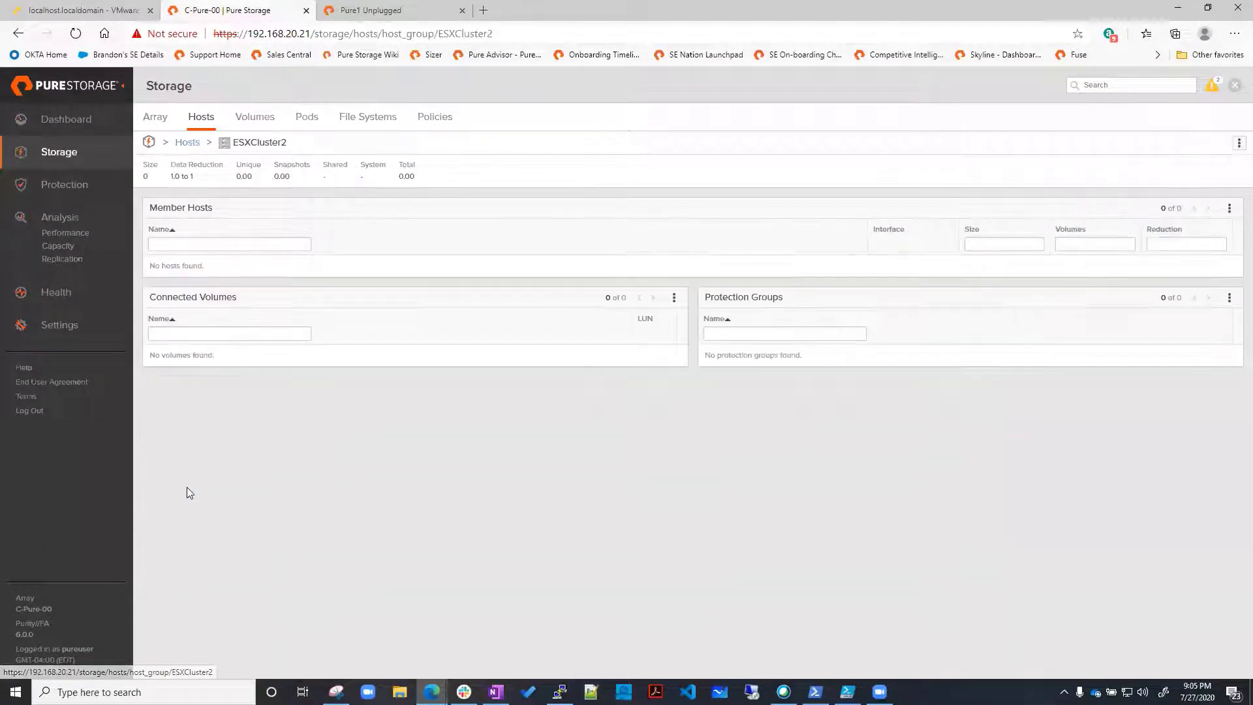
click(1228, 207)
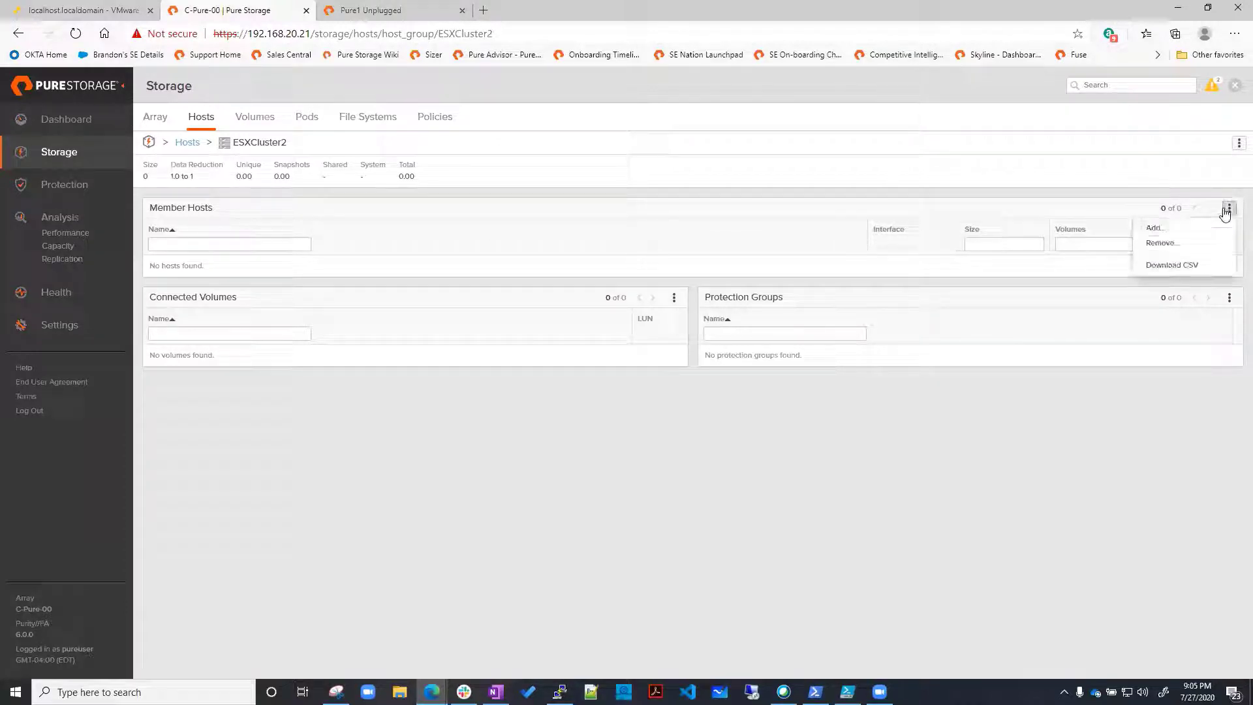
click(1168, 234)
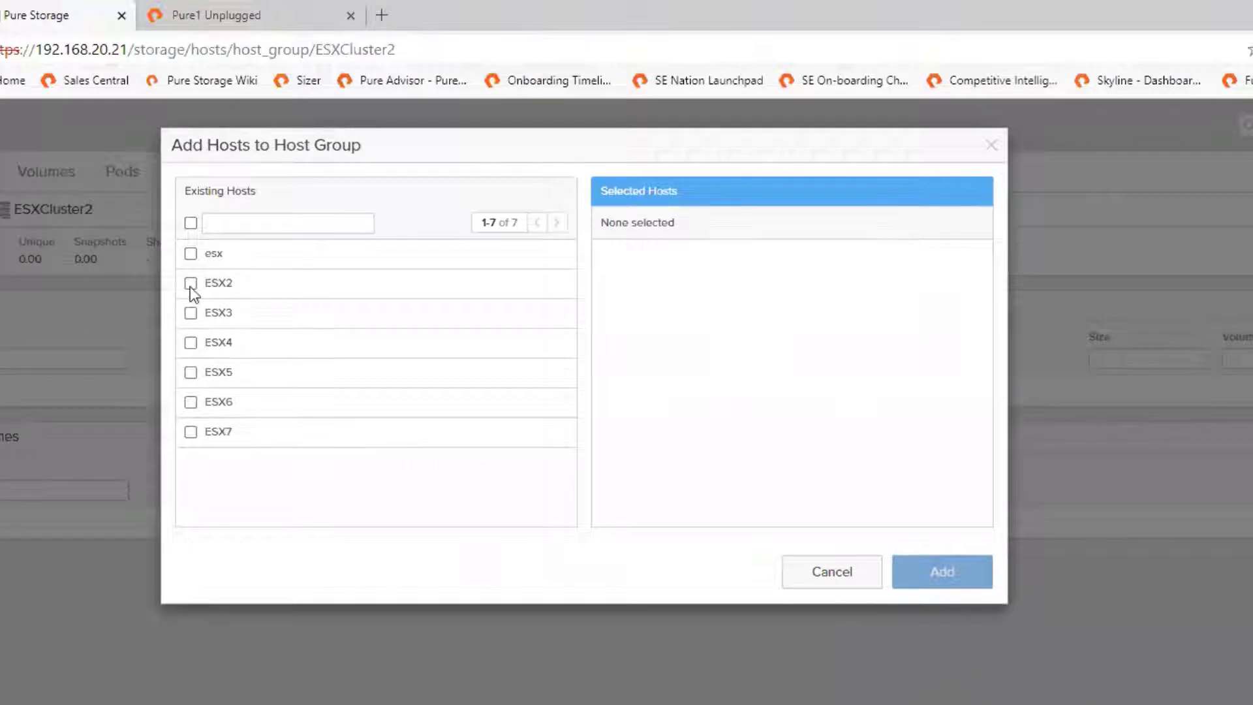
click(192, 224)
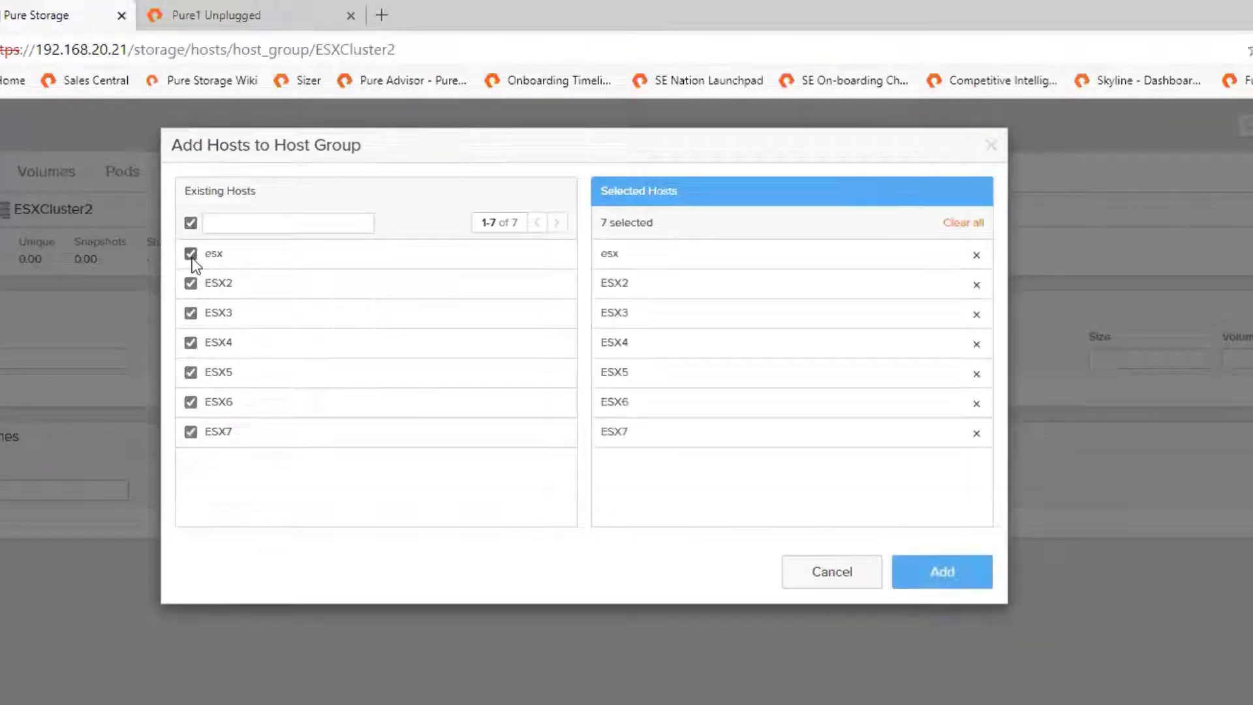
click(192, 254)
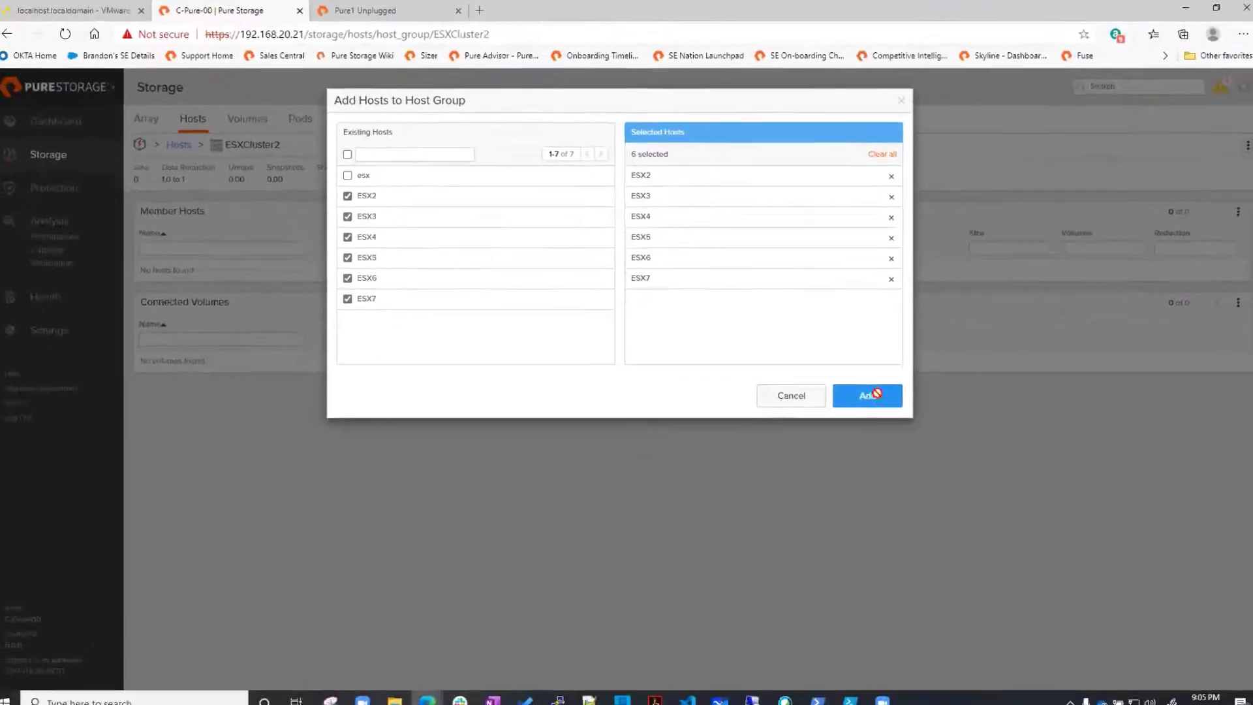
click(939, 523)
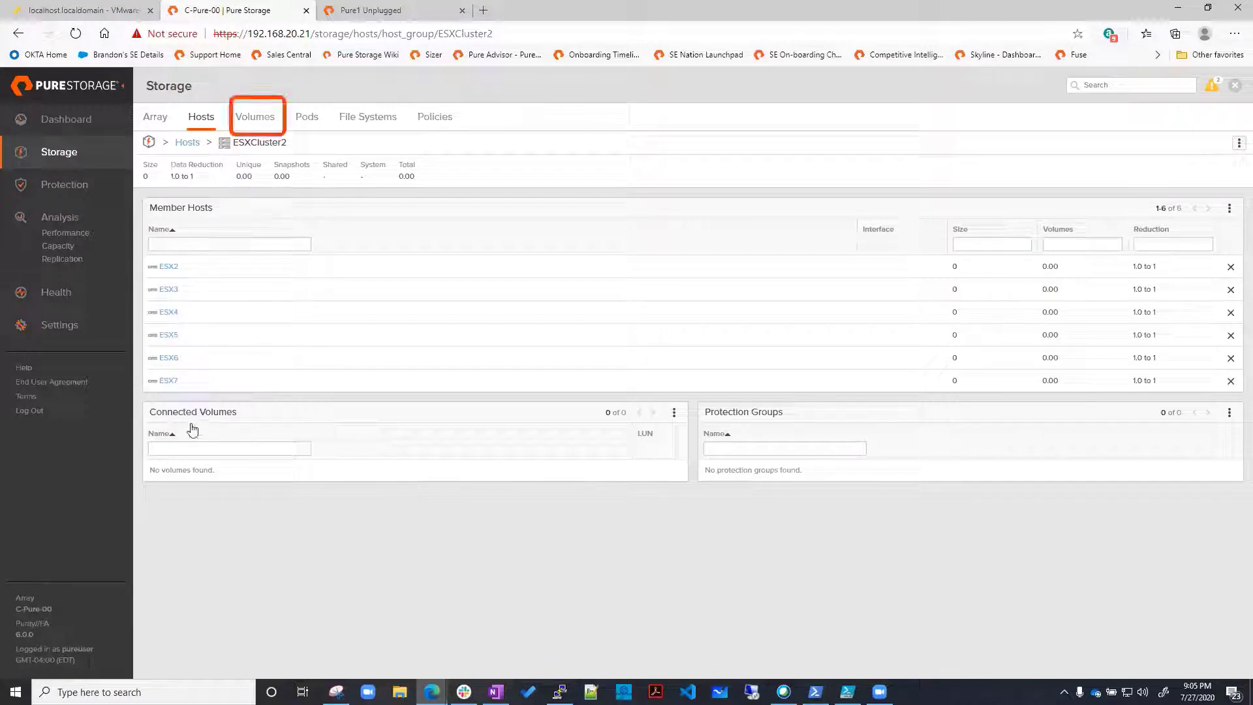
Begin creating a volume named testVolume1 with a provisioned size of 10 G.
click(253, 120)
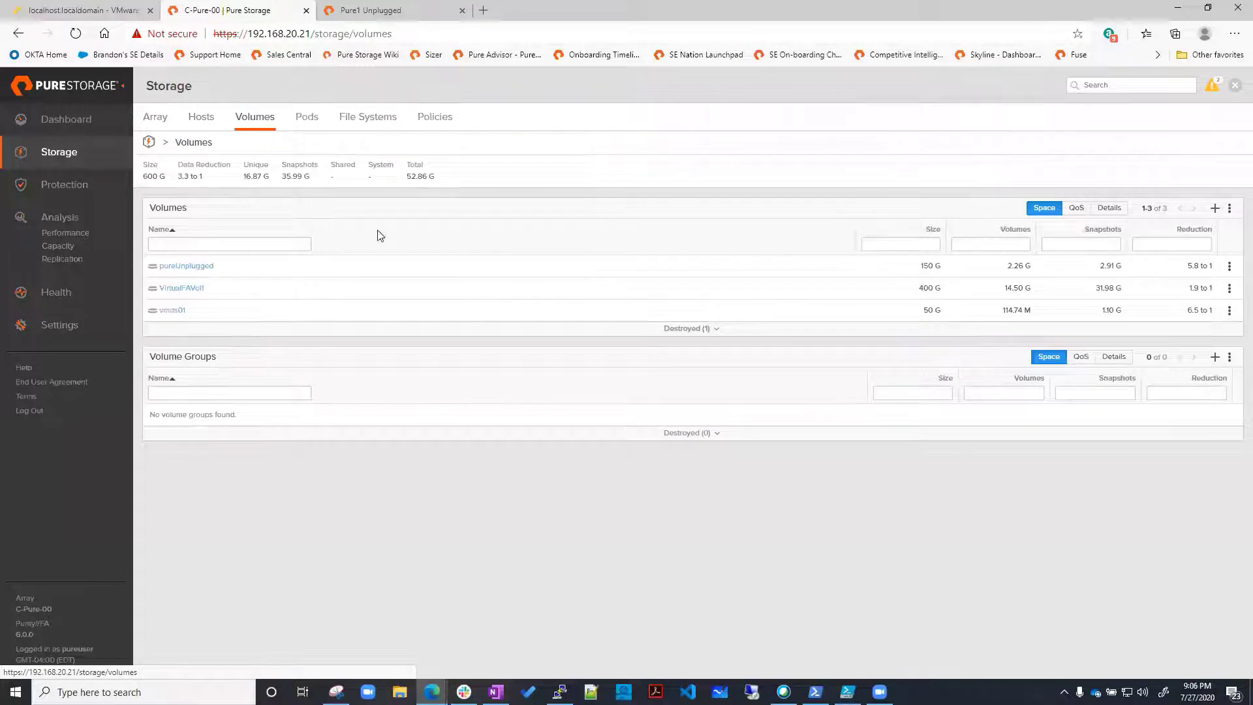
click(1214, 209)
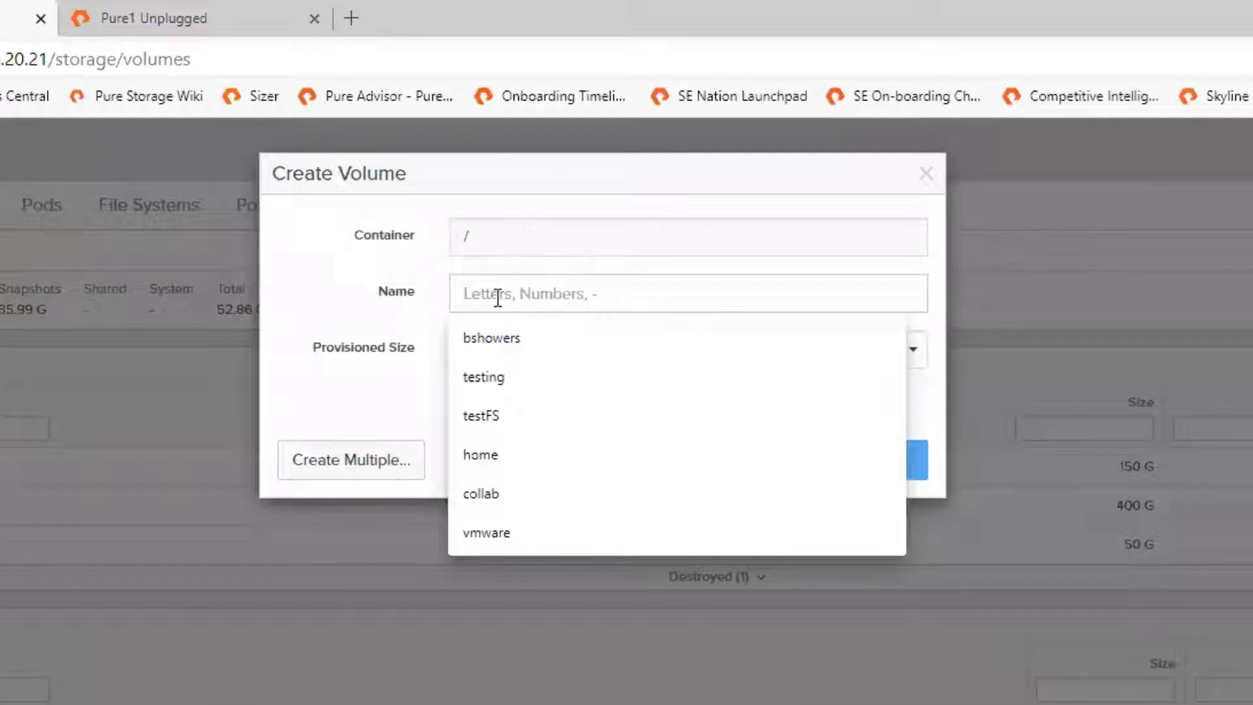
text(tes)
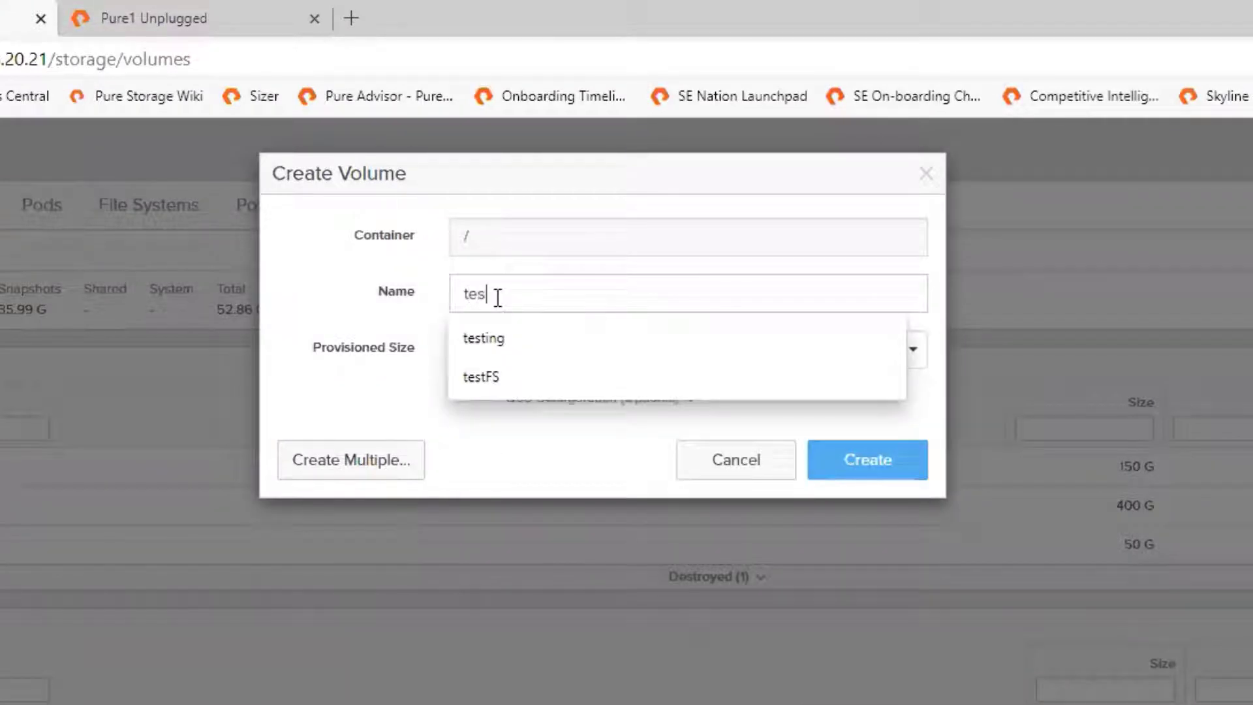
text(tVol)
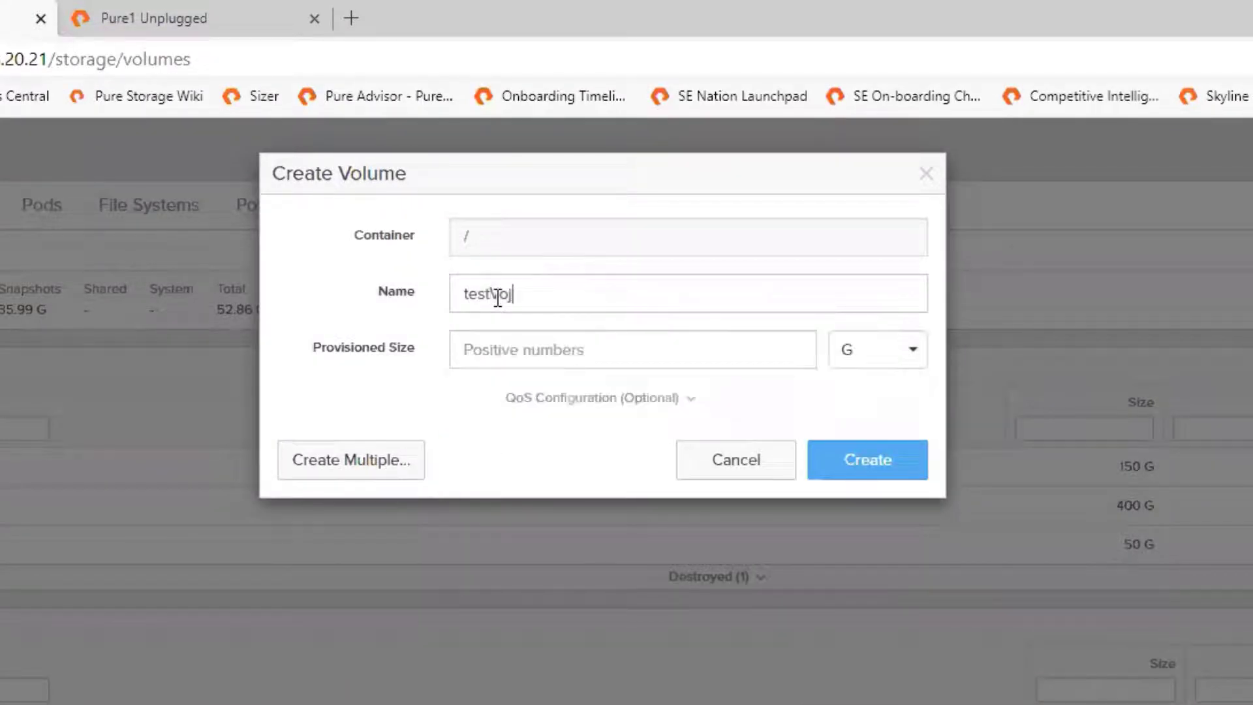
text(ume1)
click(507, 345)
text(10)
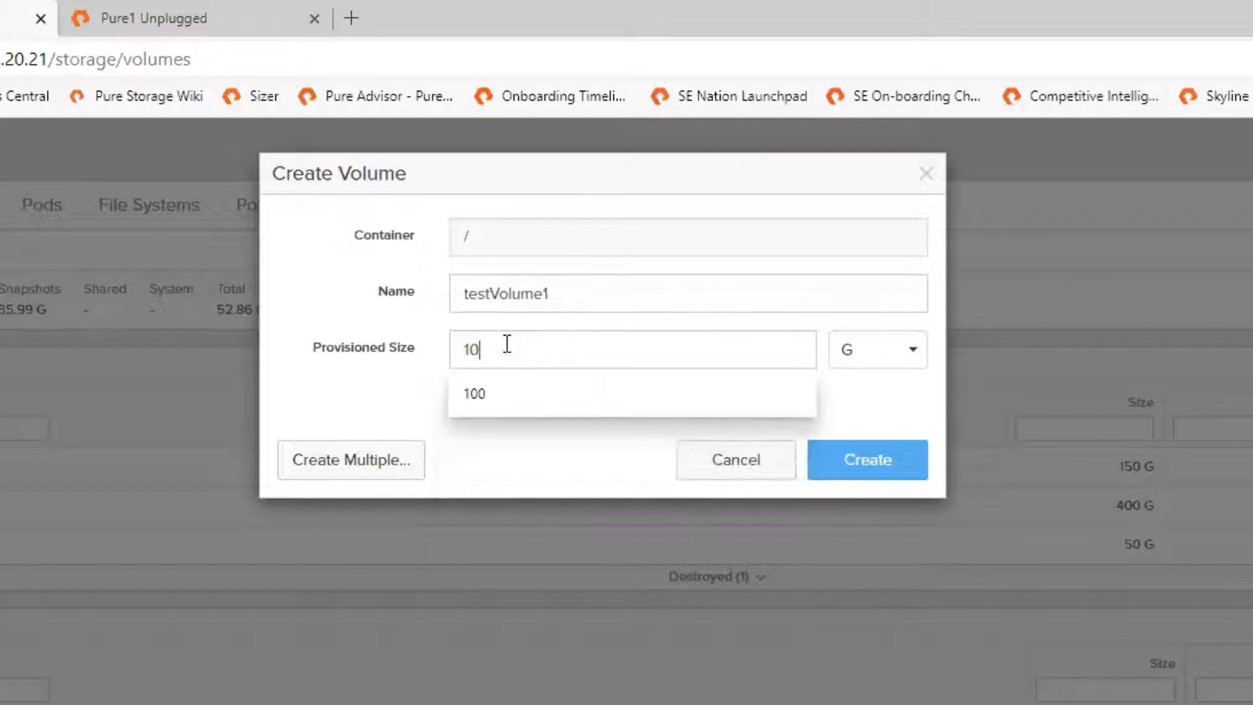
Check the size units and optional QoS limits, keep G without any limits, and create the volume.
click(373, 348)
click(917, 360)
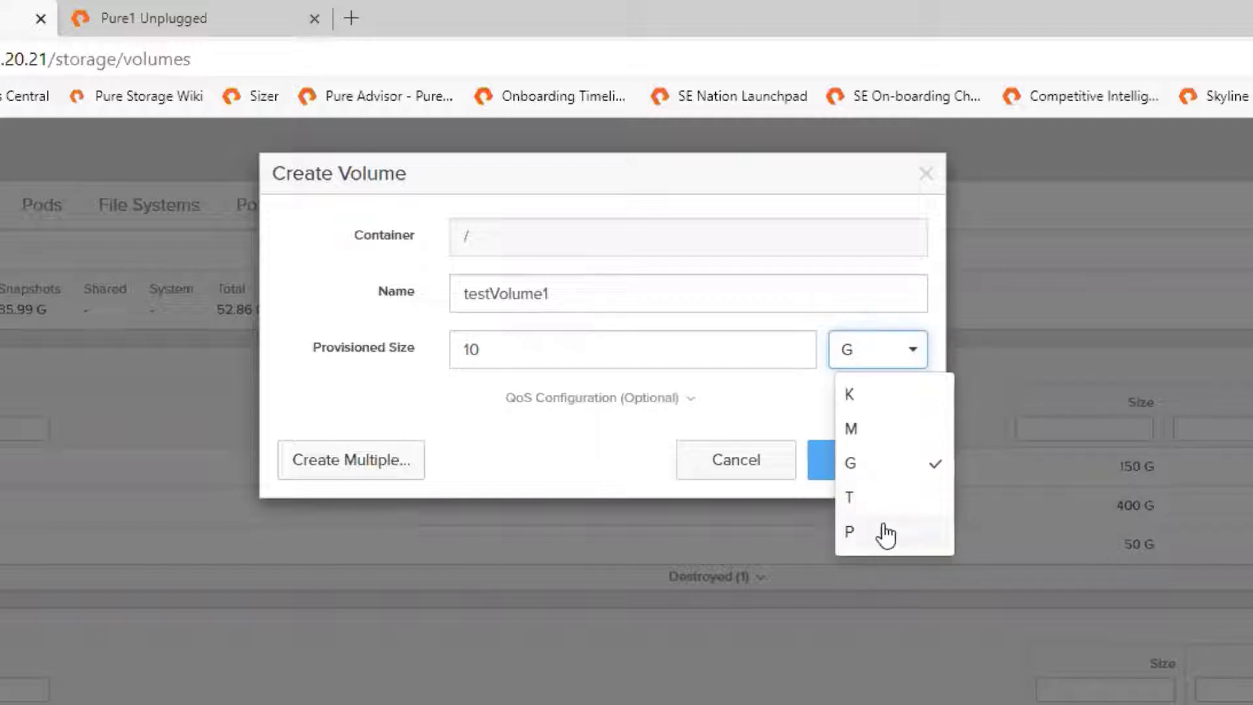
click(561, 431)
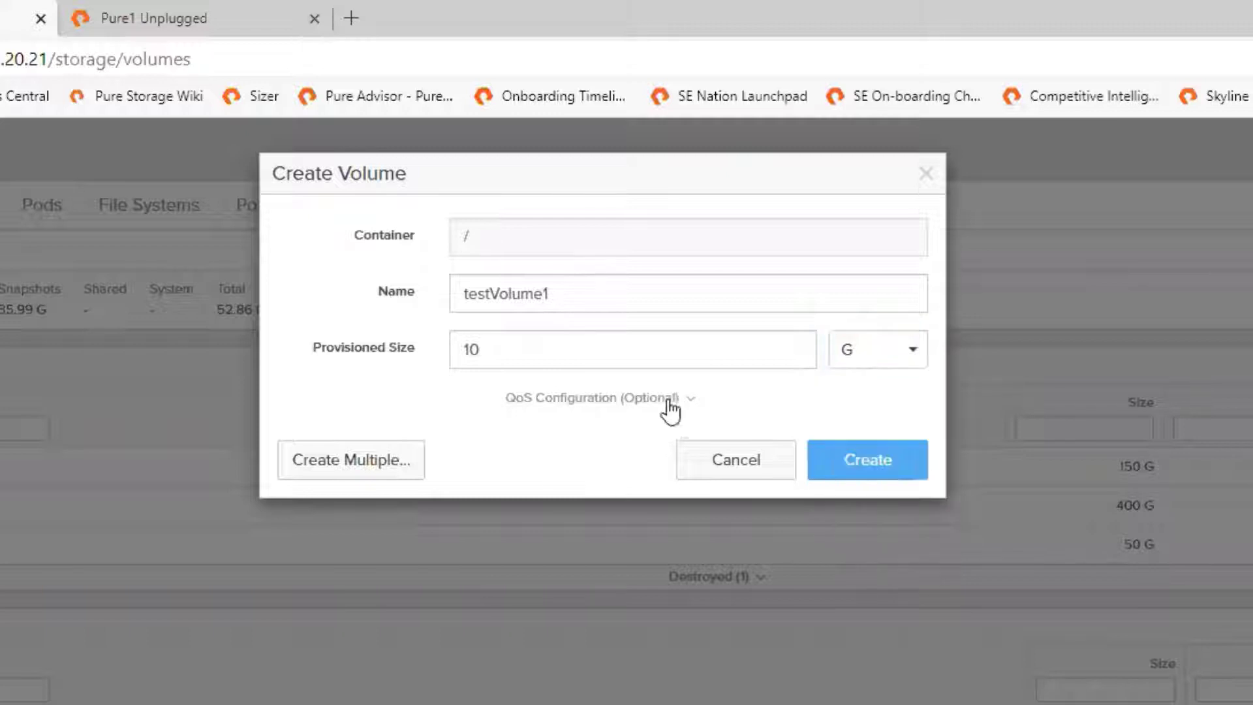
click(692, 406)
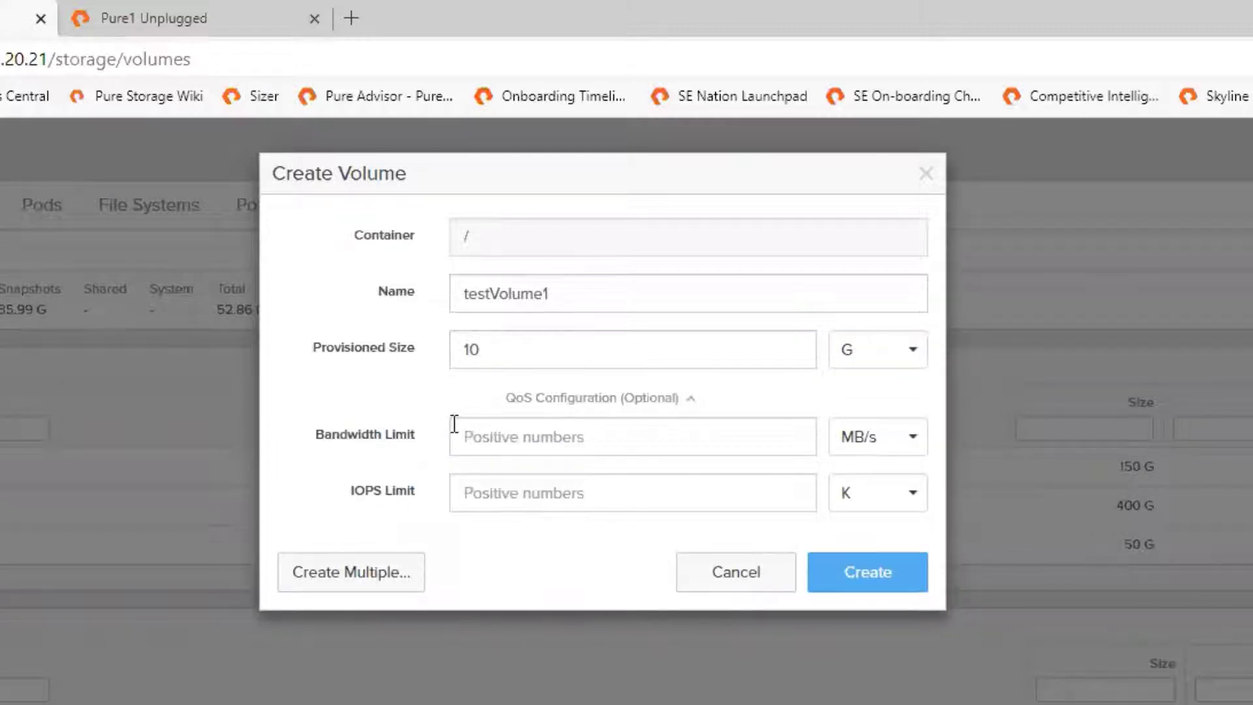
click(679, 404)
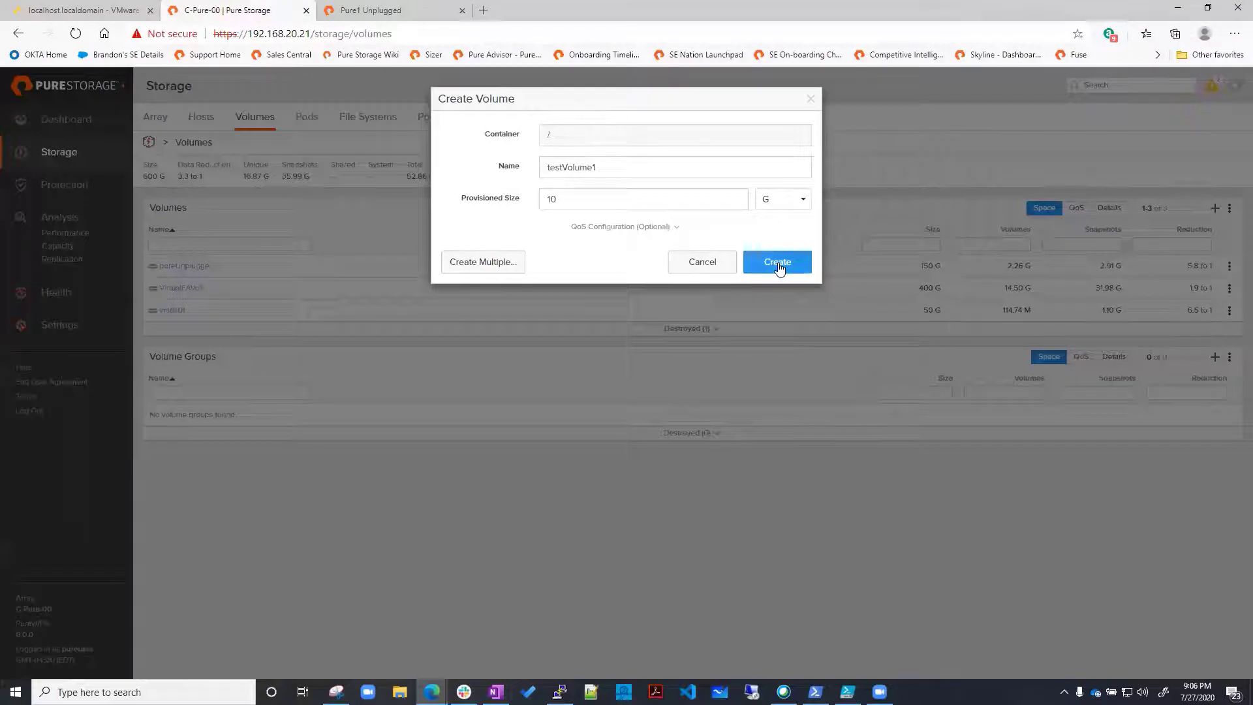
click(778, 263)
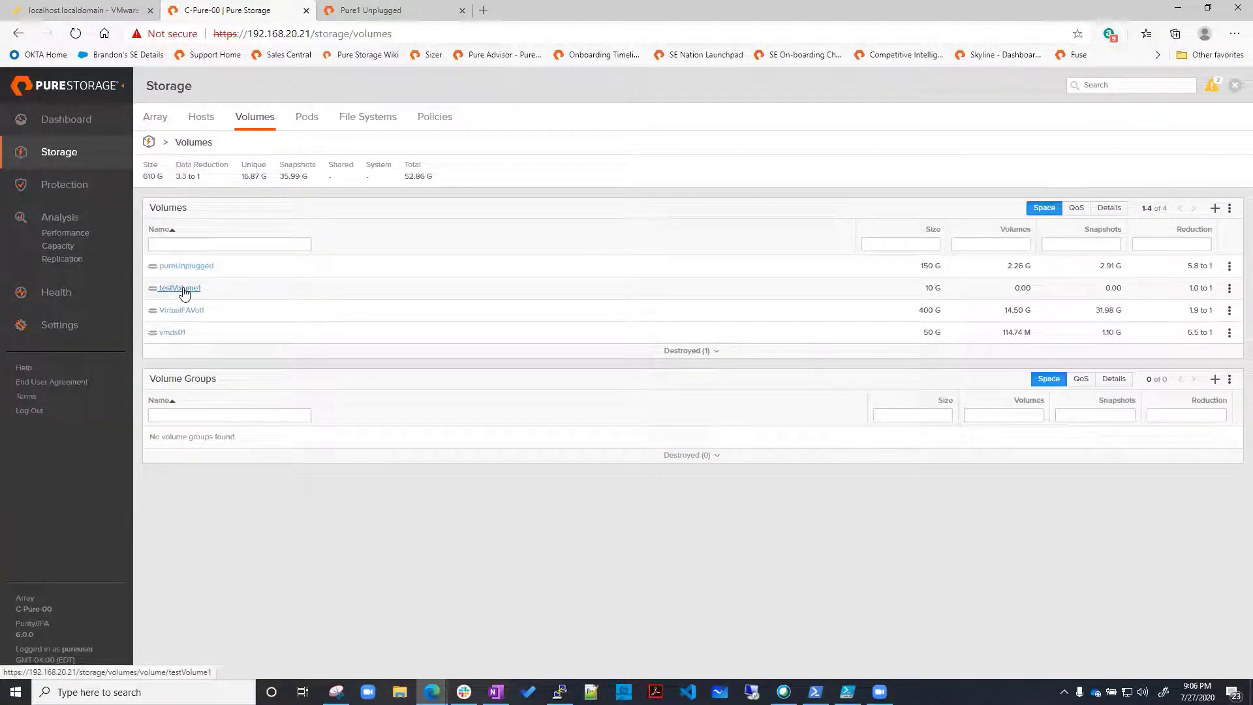
Review the connected hosts and host groups of testVolume1 and connect the volume to host group ESXCluster2 with automatic LUN.
click(183, 289)
drag(167, 207, 224, 210)
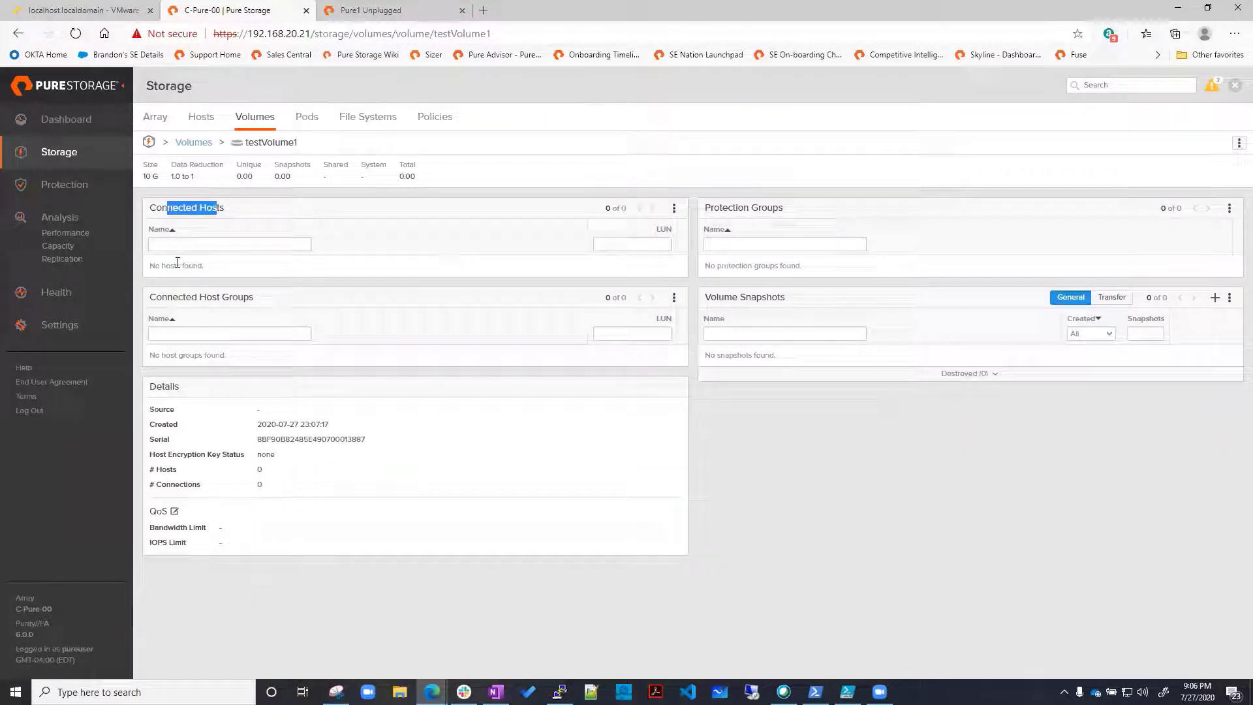
drag(161, 297, 256, 300)
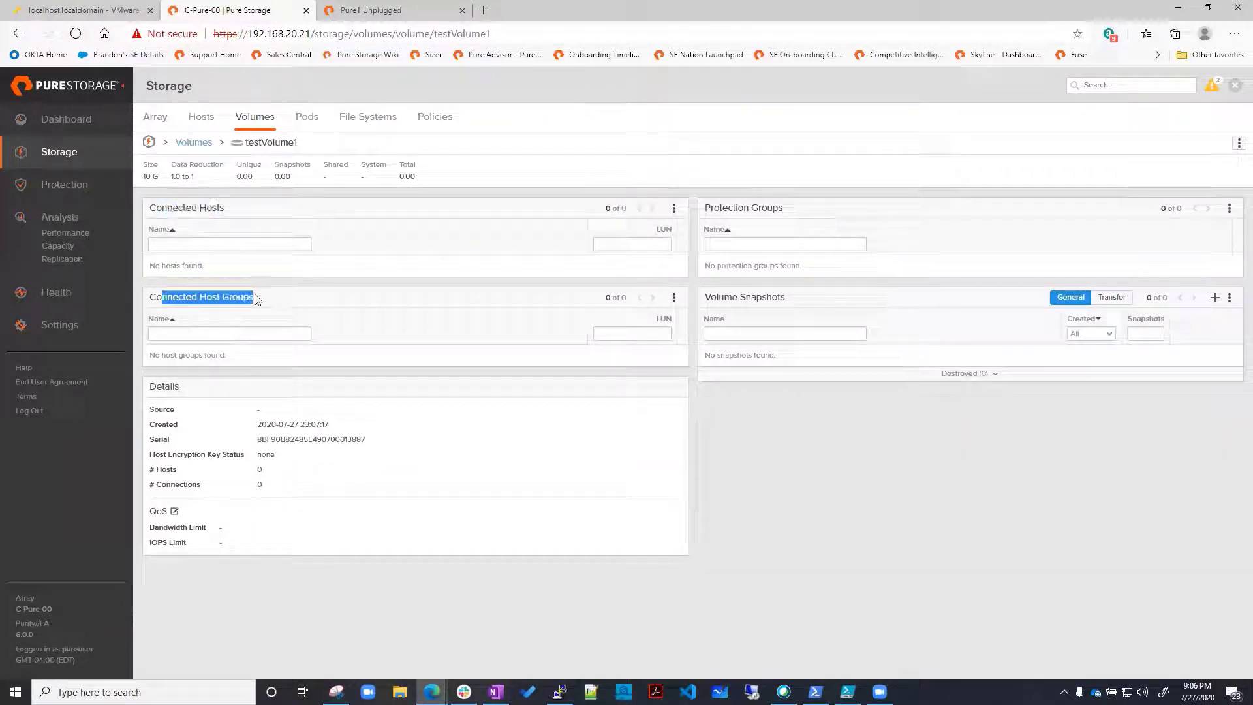
drag(162, 356, 228, 357)
click(235, 362)
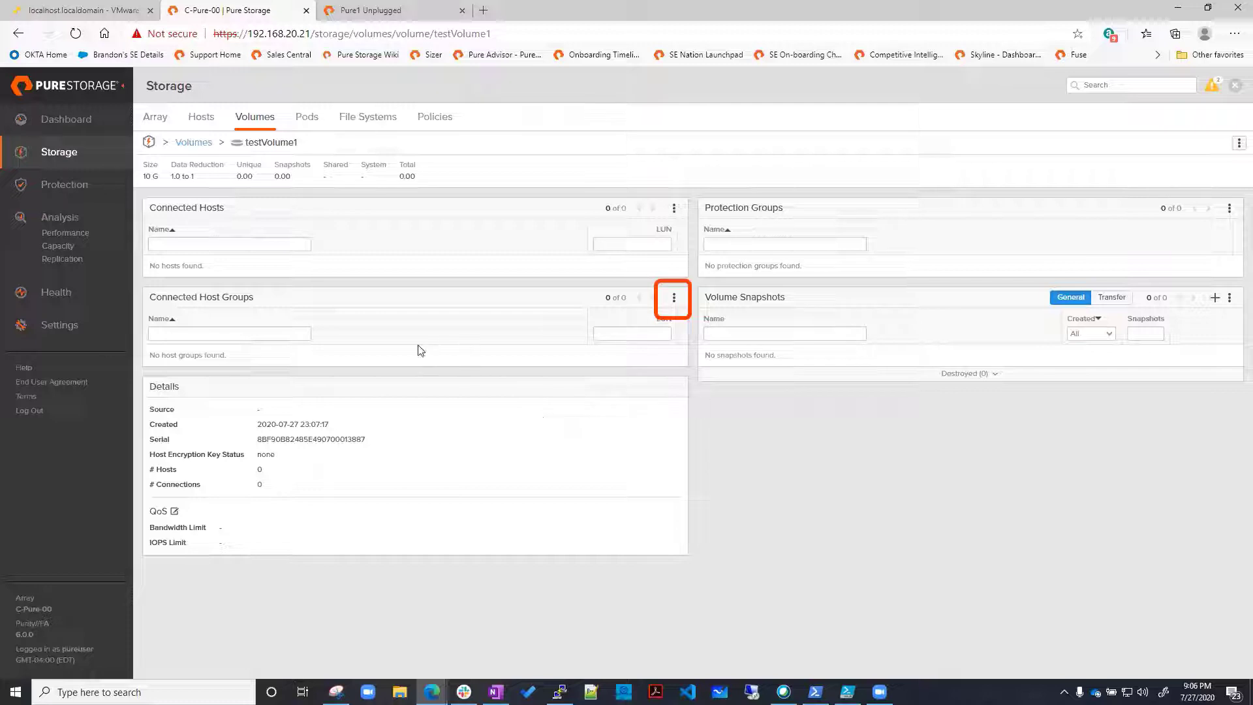
click(674, 297)
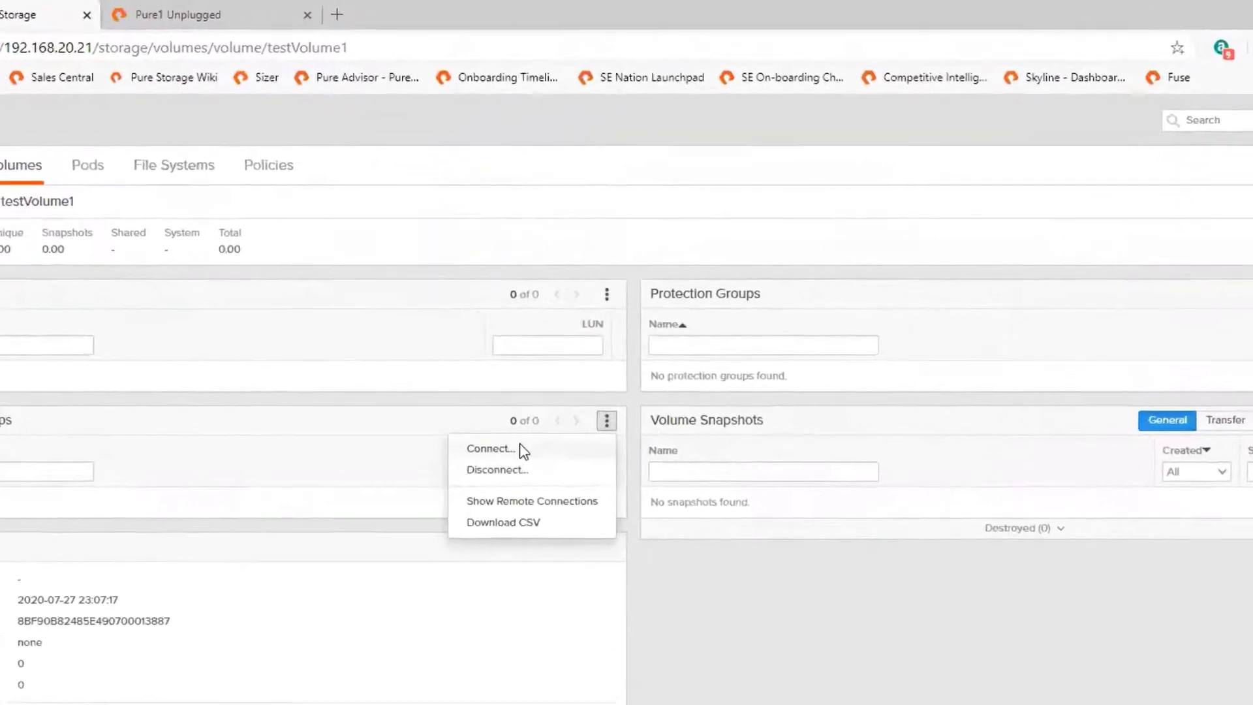
click(613, 318)
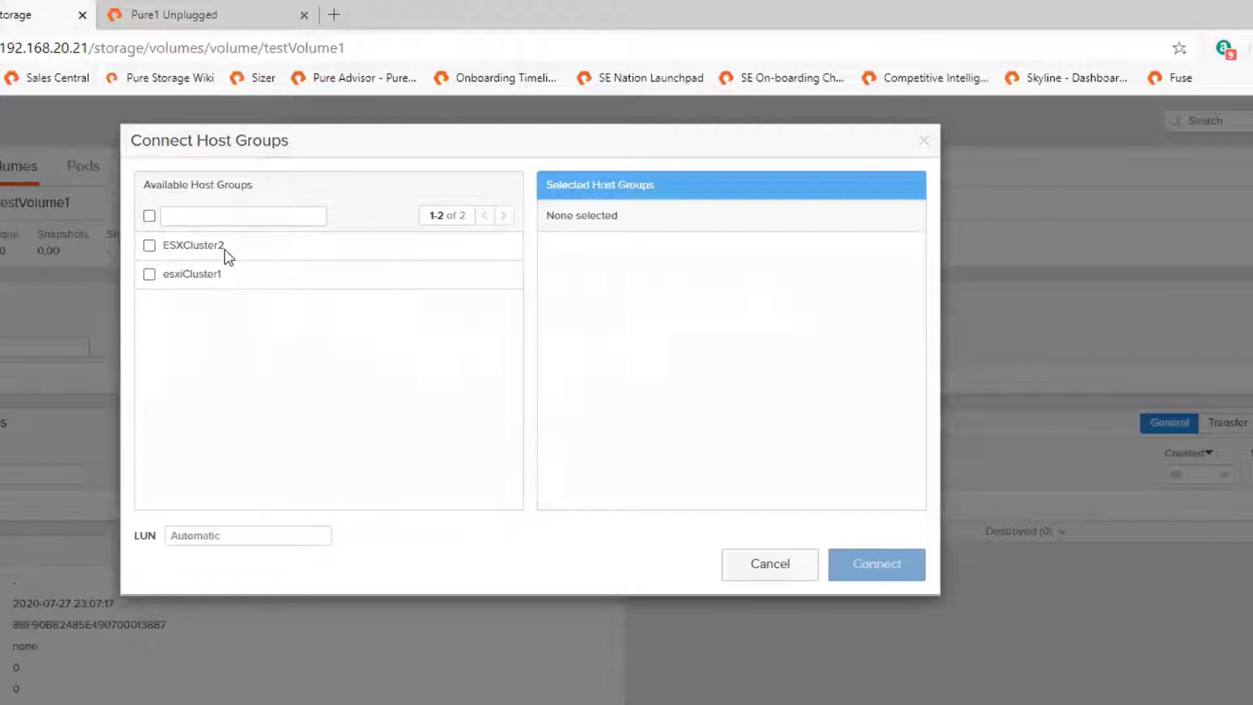
drag(168, 244, 240, 252)
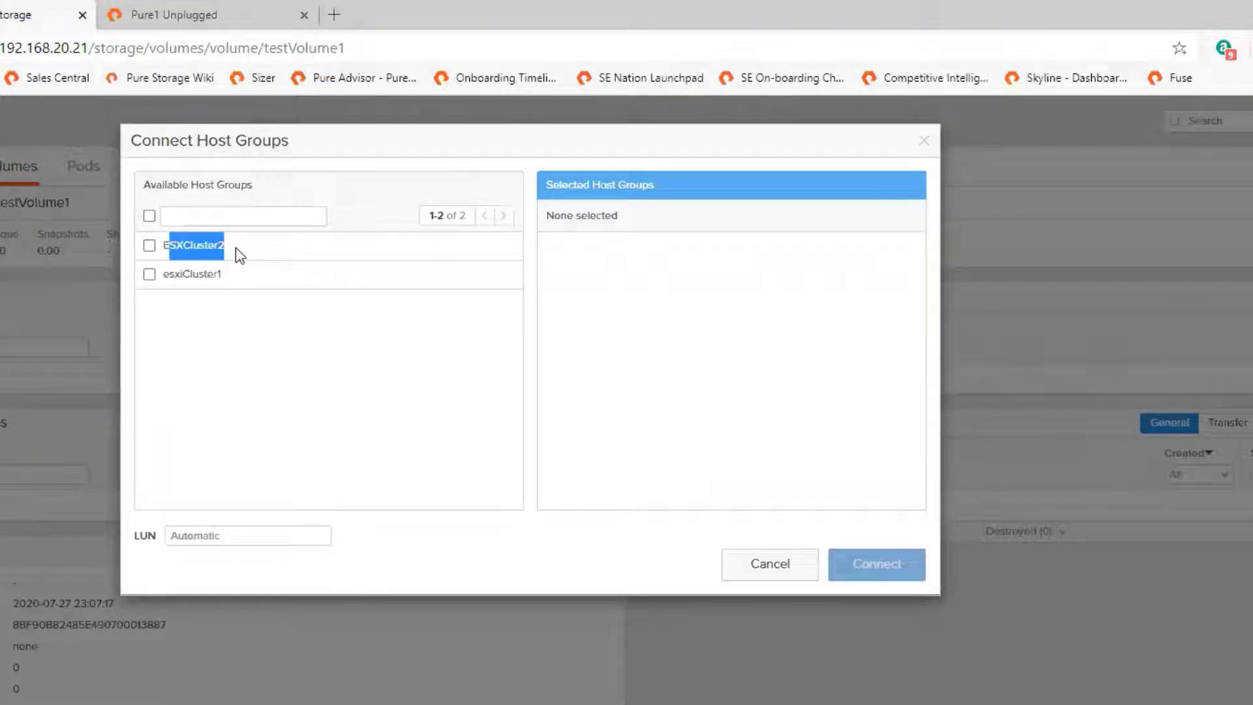
click(568, 547)
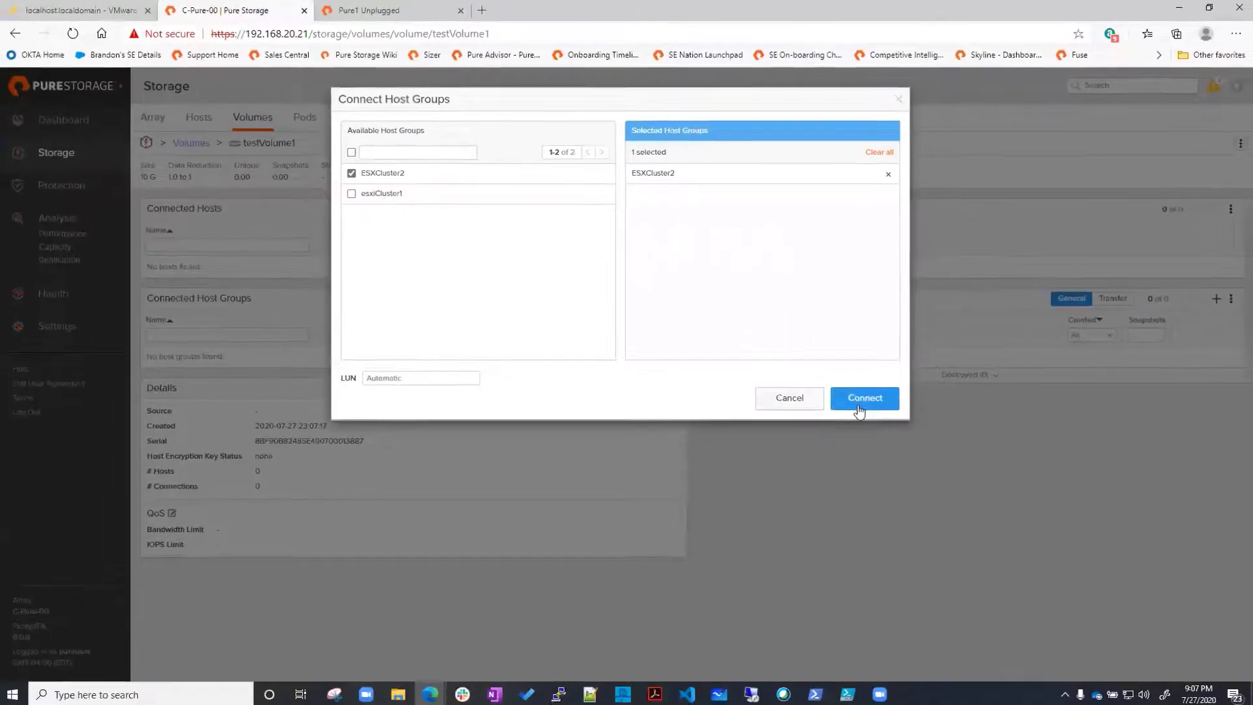
click(859, 407)
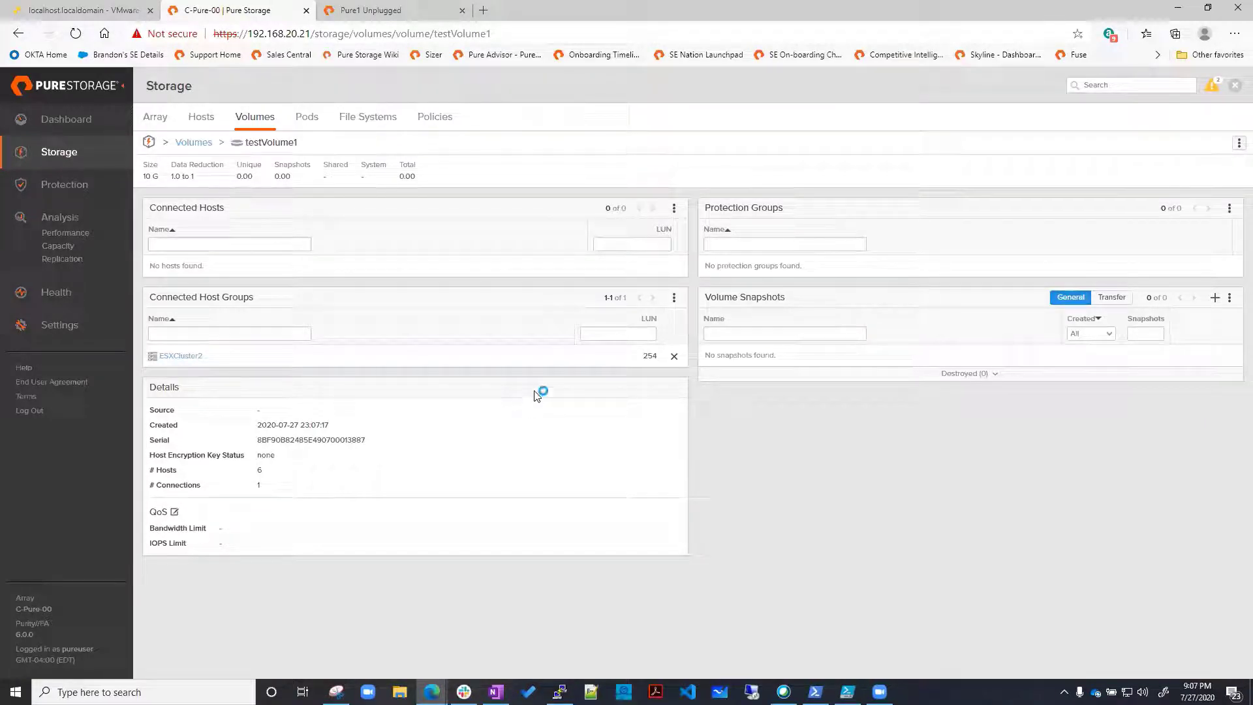
Set the personality of host ESX2 to ESXi and return to the hosts overview.
click(203, 118)
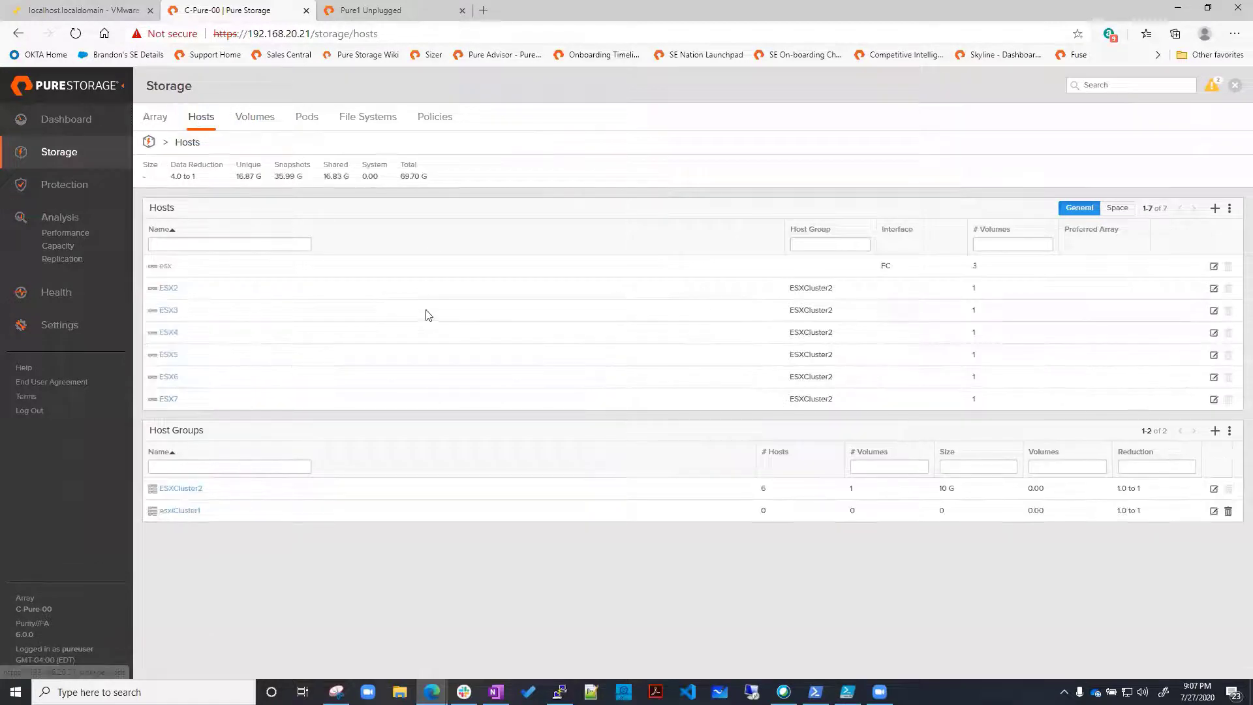
click(170, 291)
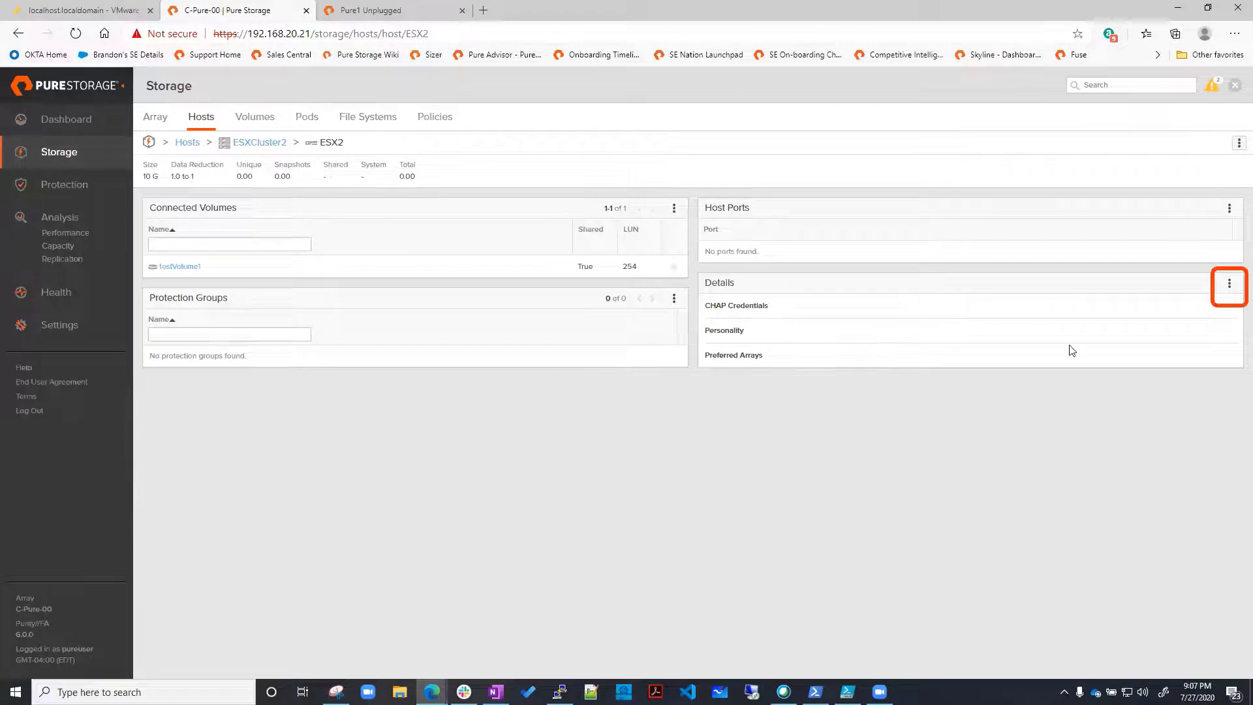
click(1228, 285)
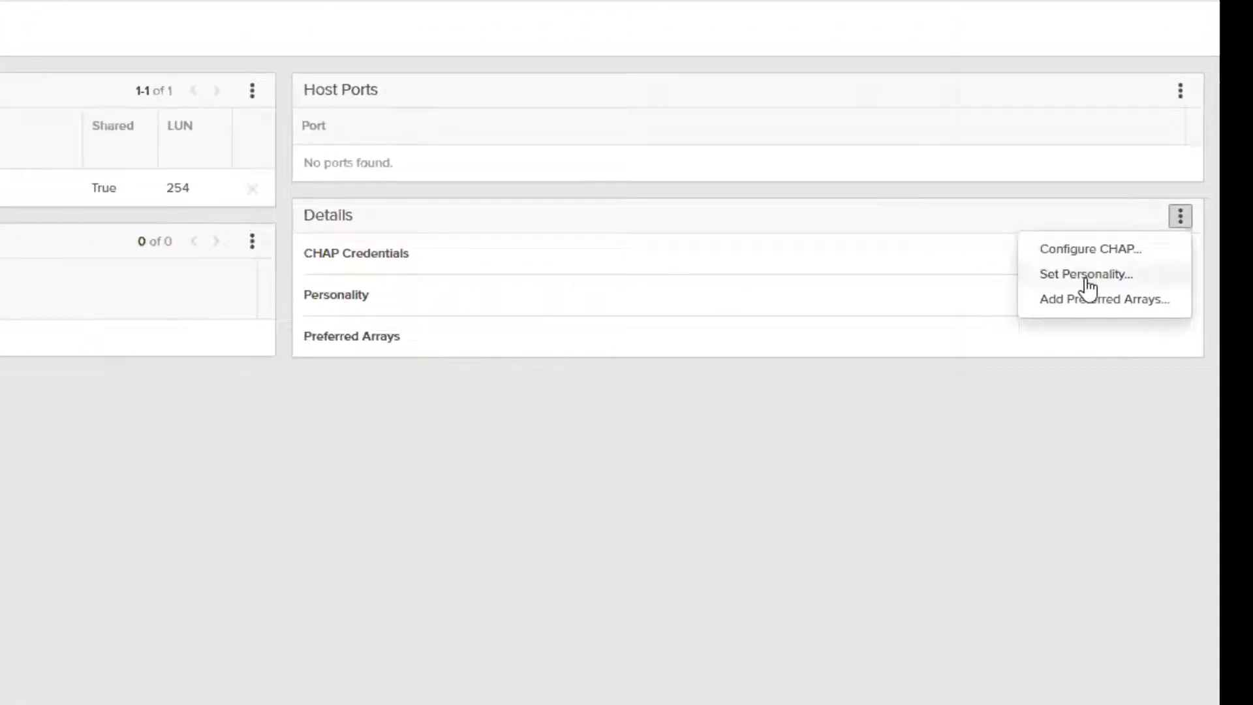
click(1088, 286)
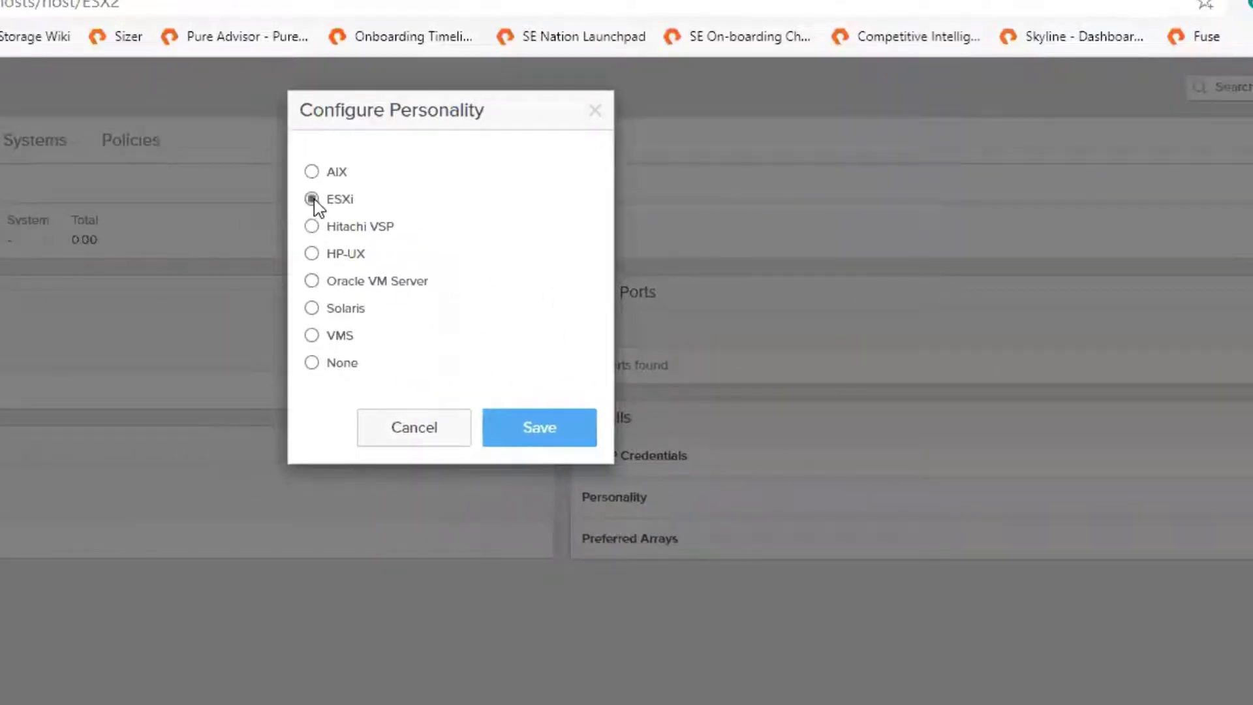
click(548, 428)
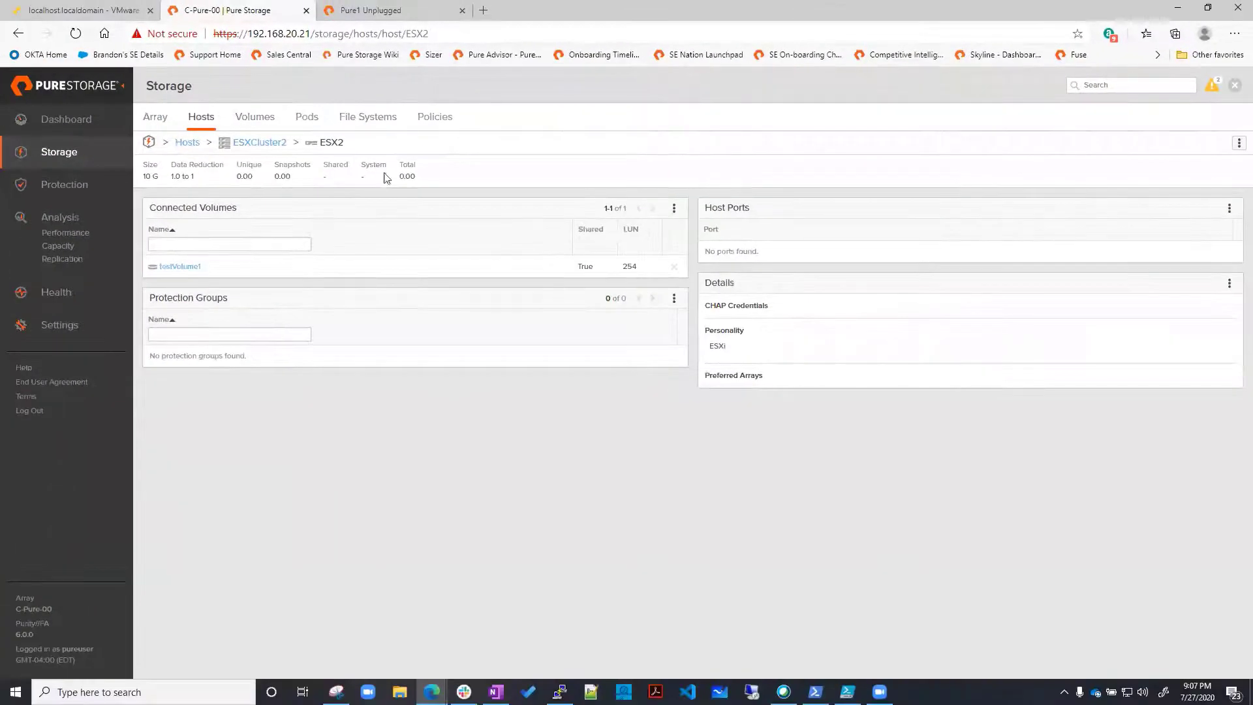
click(205, 121)
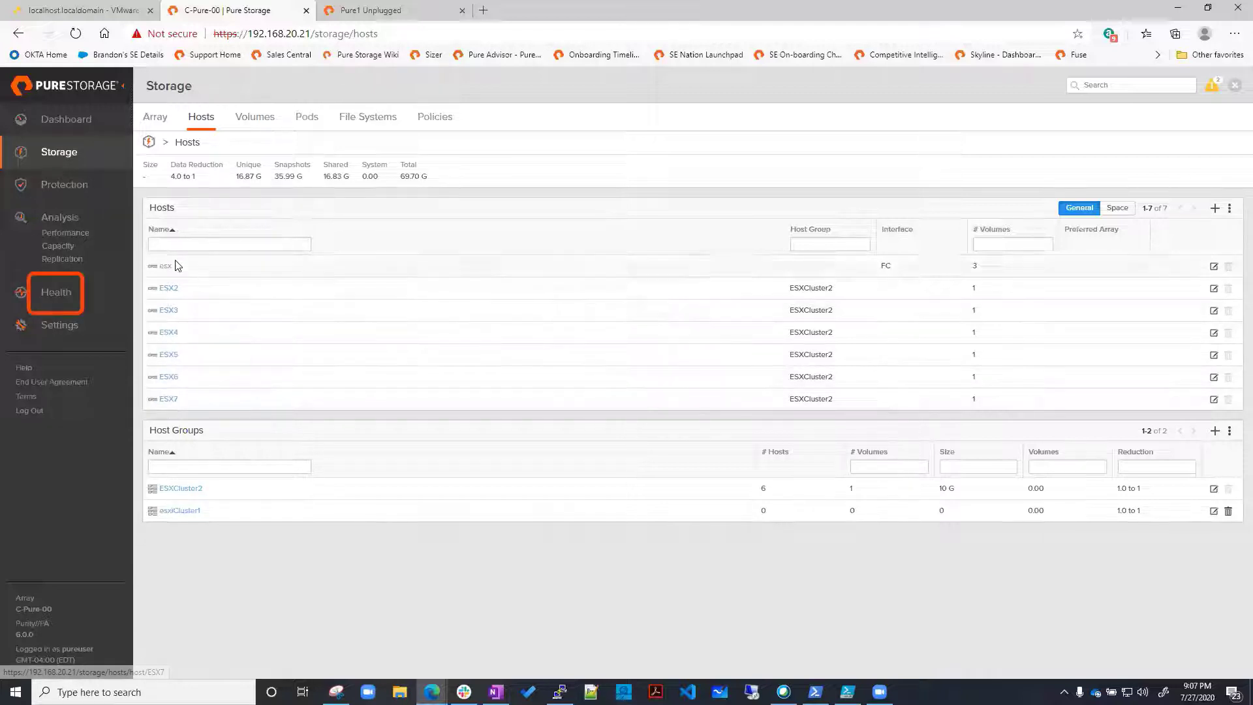
Examine the array's host connections in the health section, the connection map of host esx, and the WWN of array port CT0.FC0.
click(58, 293)
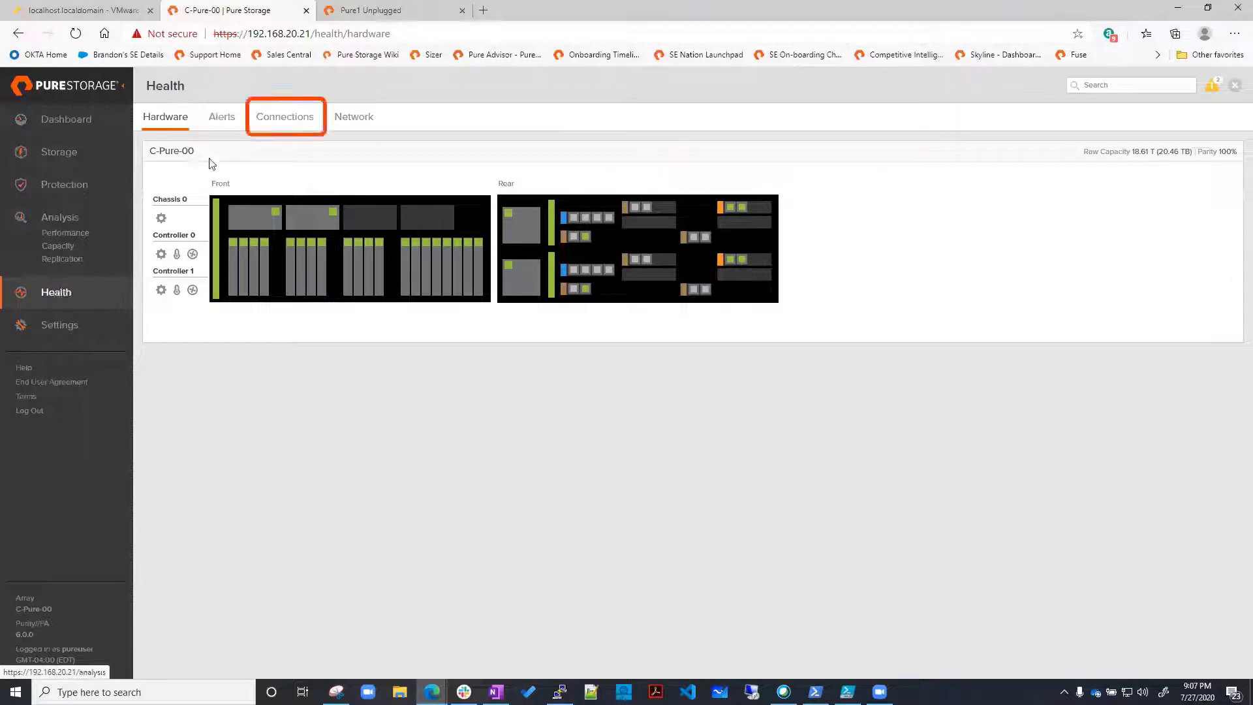
click(285, 124)
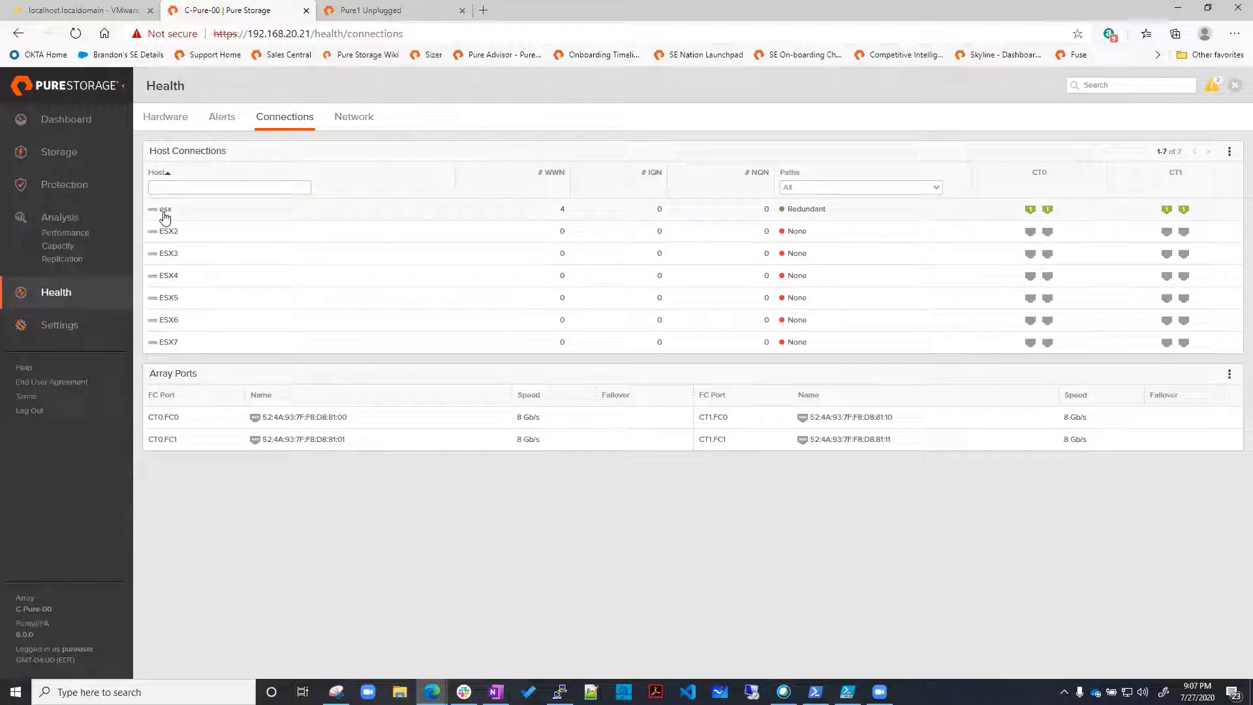
click(800, 209)
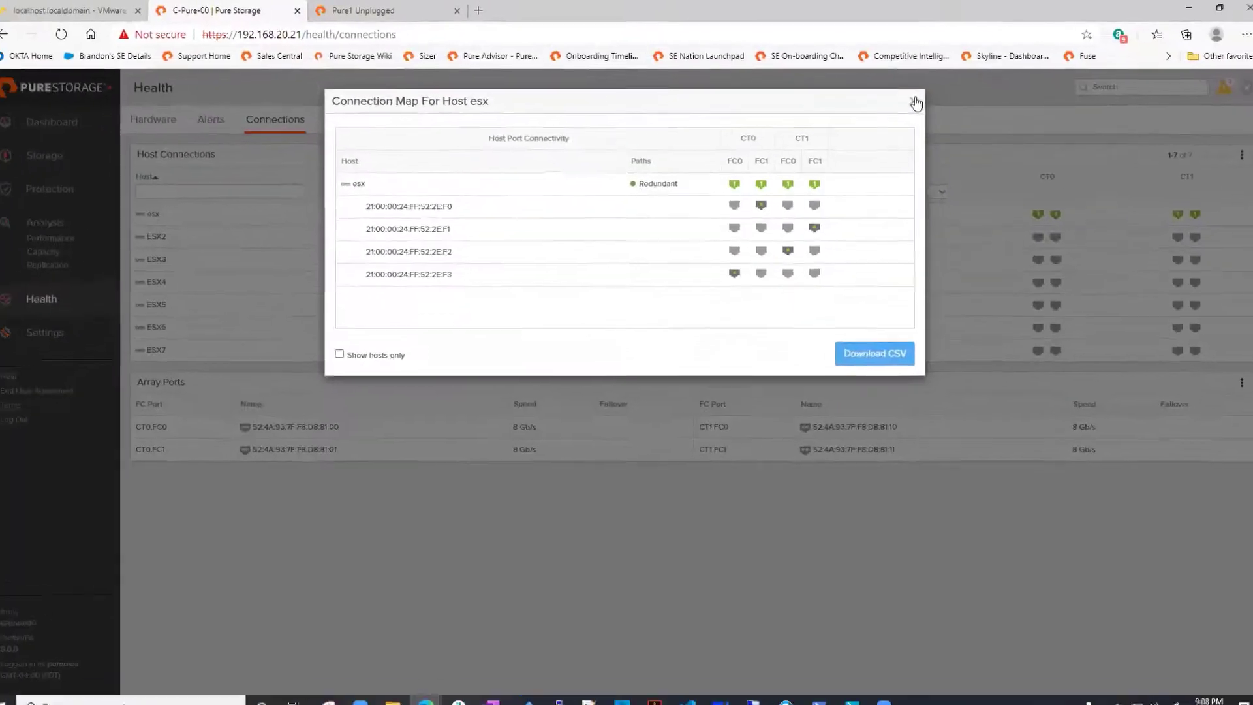
click(914, 101)
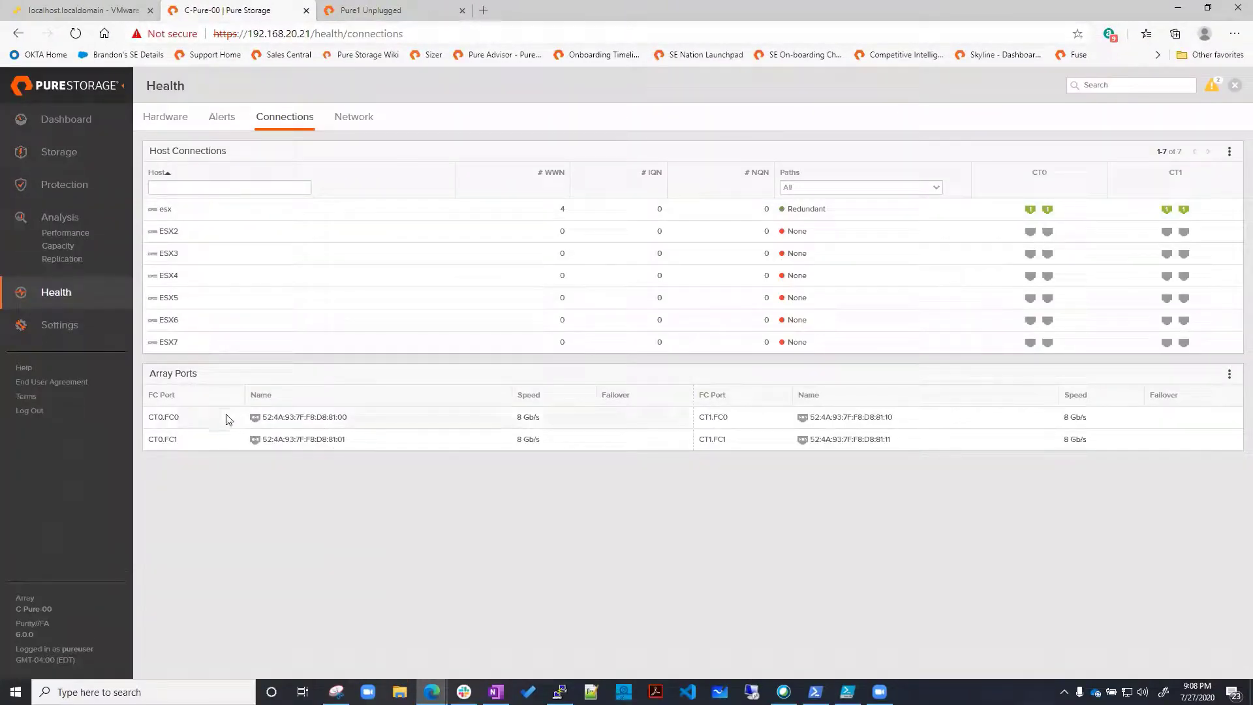
drag(351, 421, 255, 421)
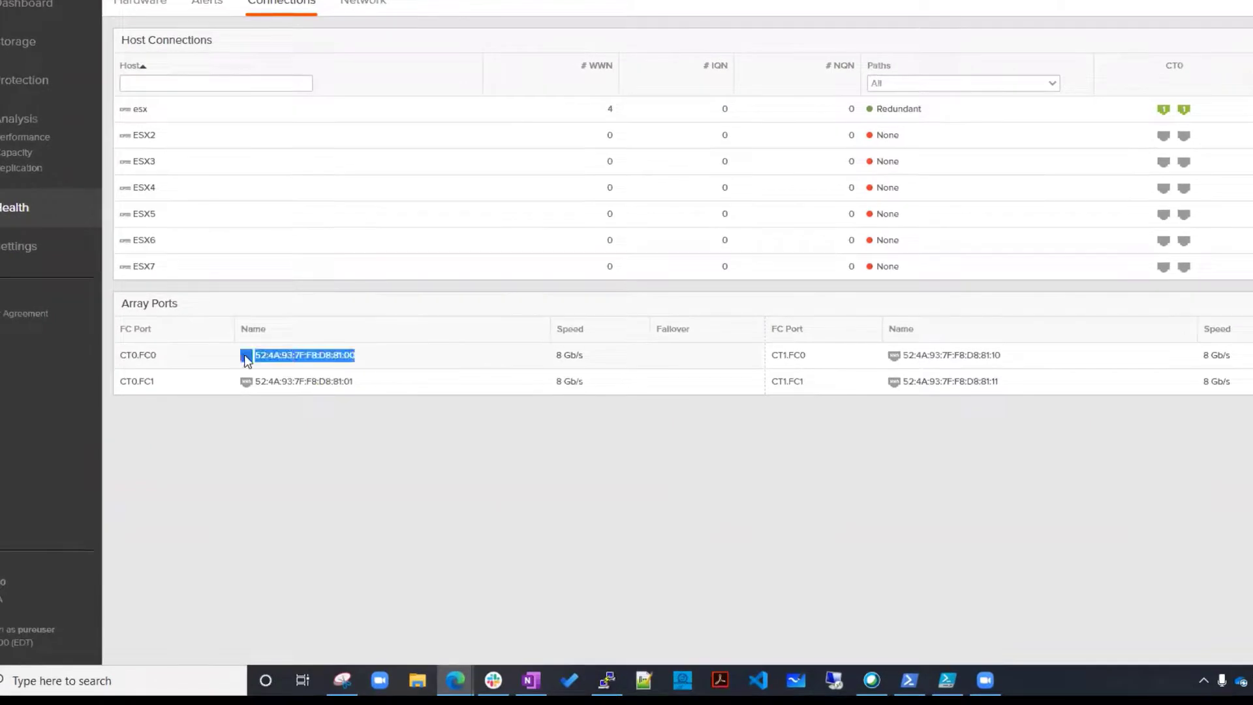
Create a source protection group named esxcluster1PG in the array's protection section.
click(616, 383)
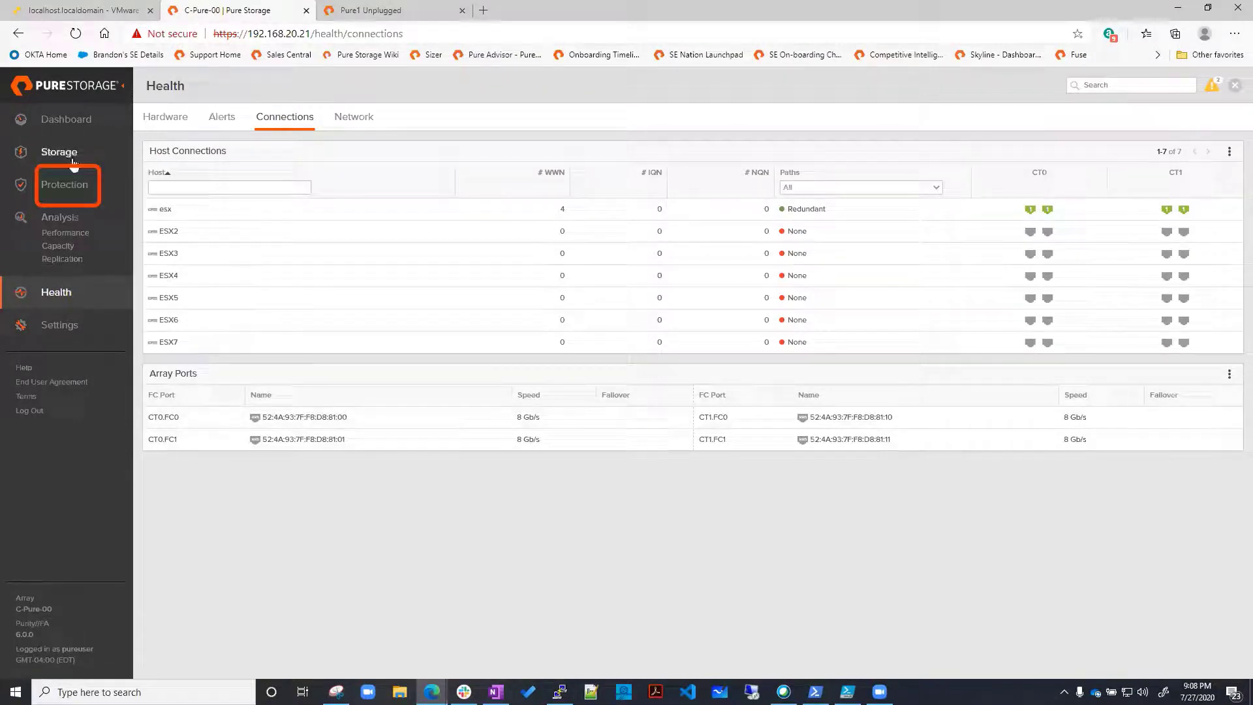
click(66, 187)
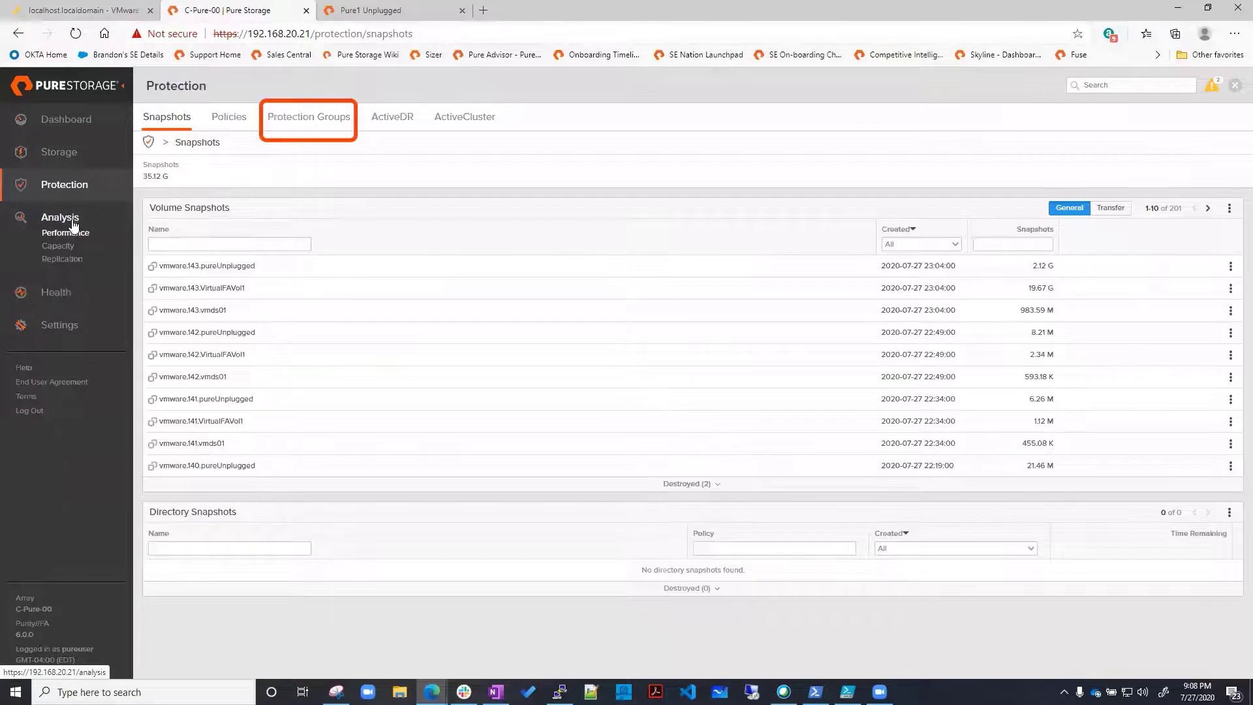
click(306, 121)
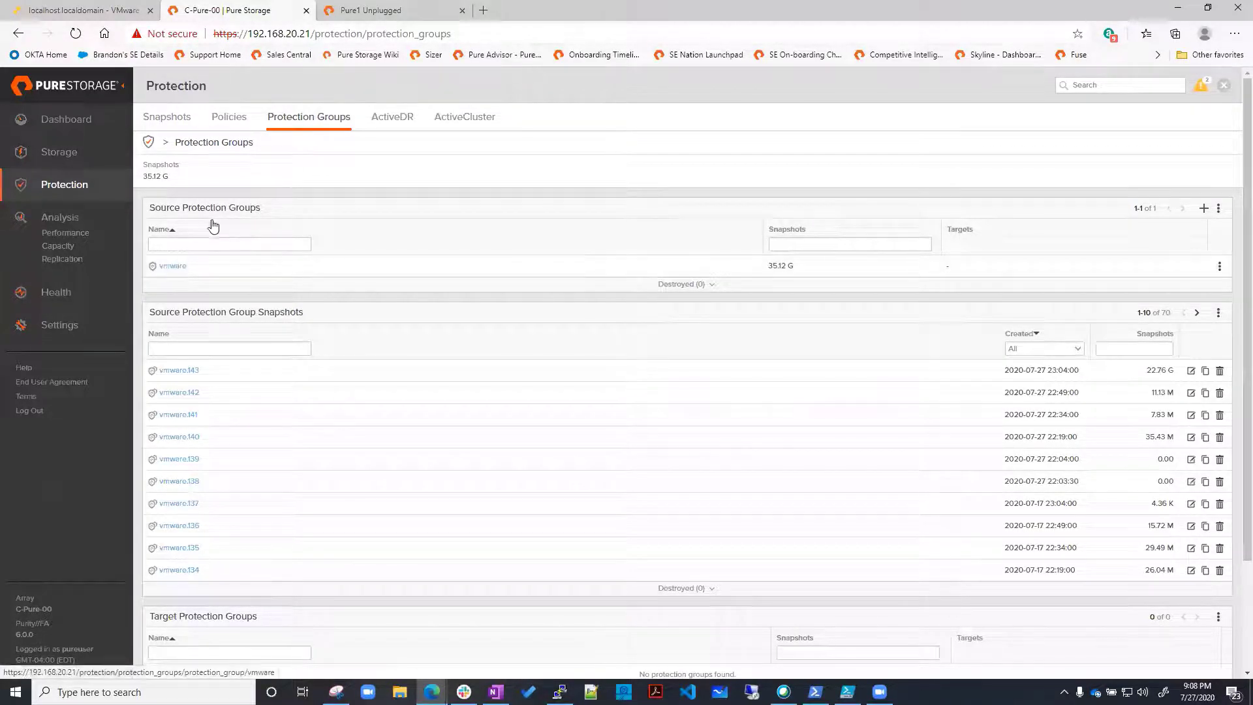
drag(151, 211, 273, 217)
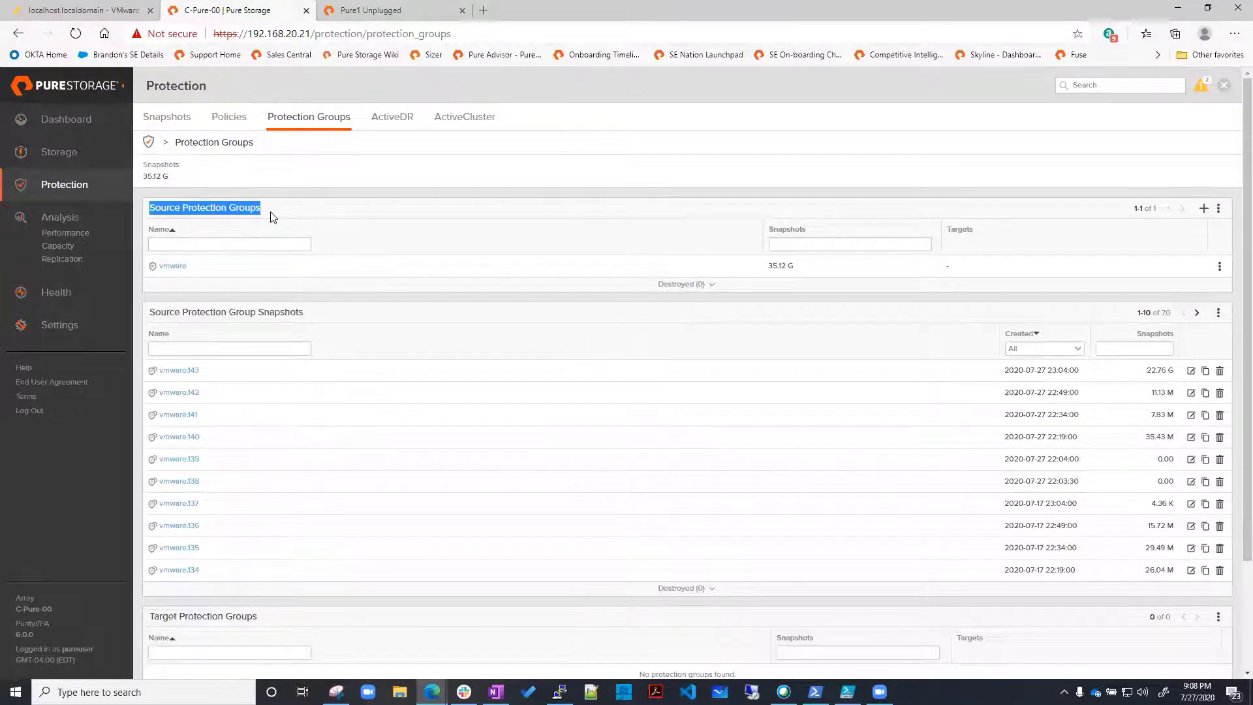
click(292, 216)
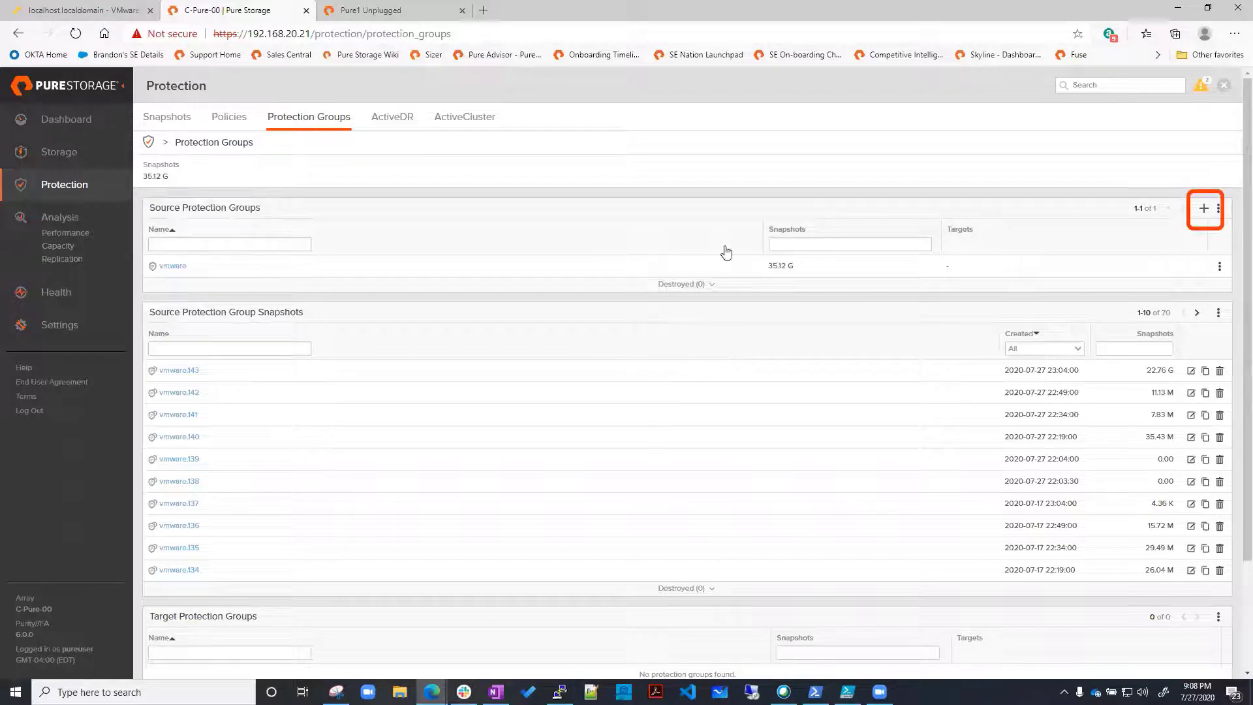
click(1206, 212)
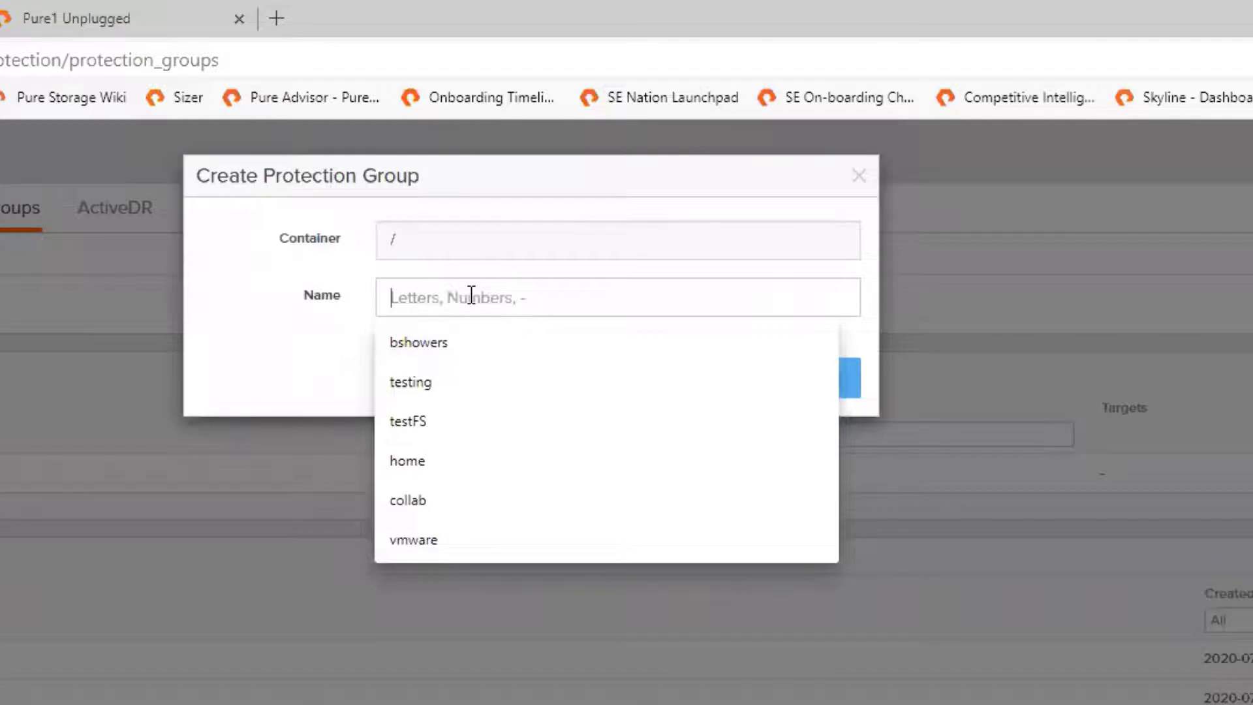
text(esxcl)
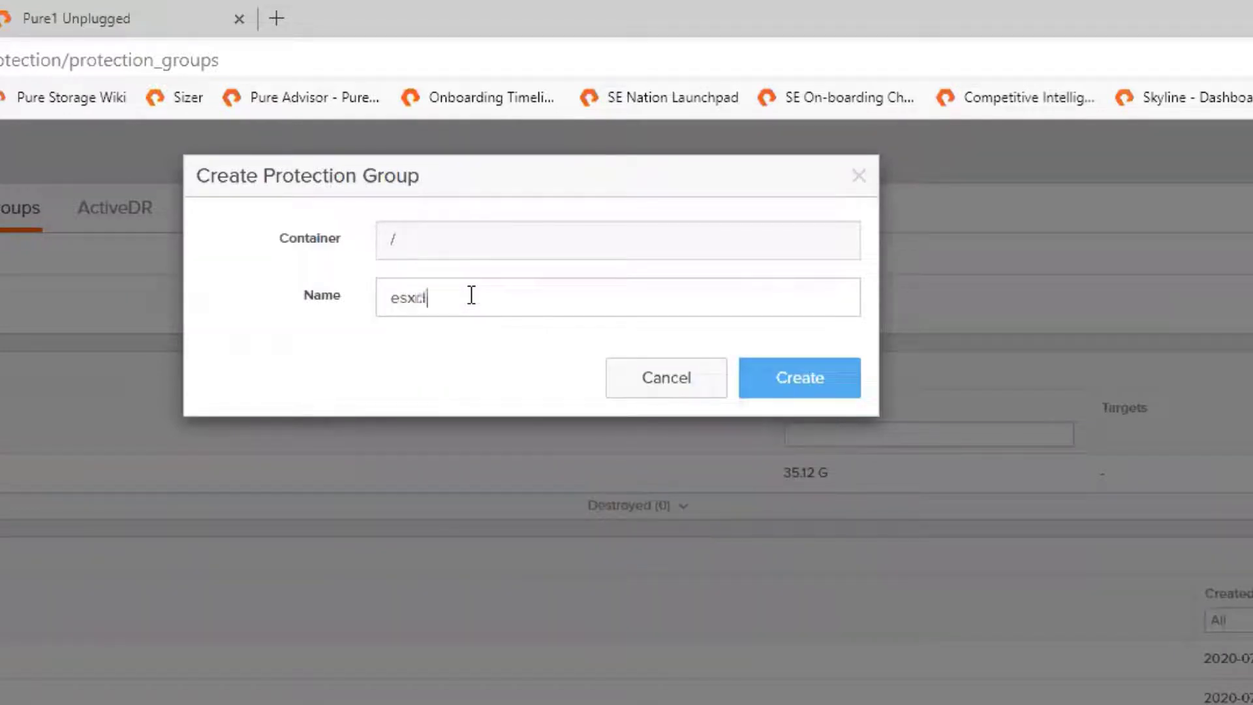
text(uster1PG)
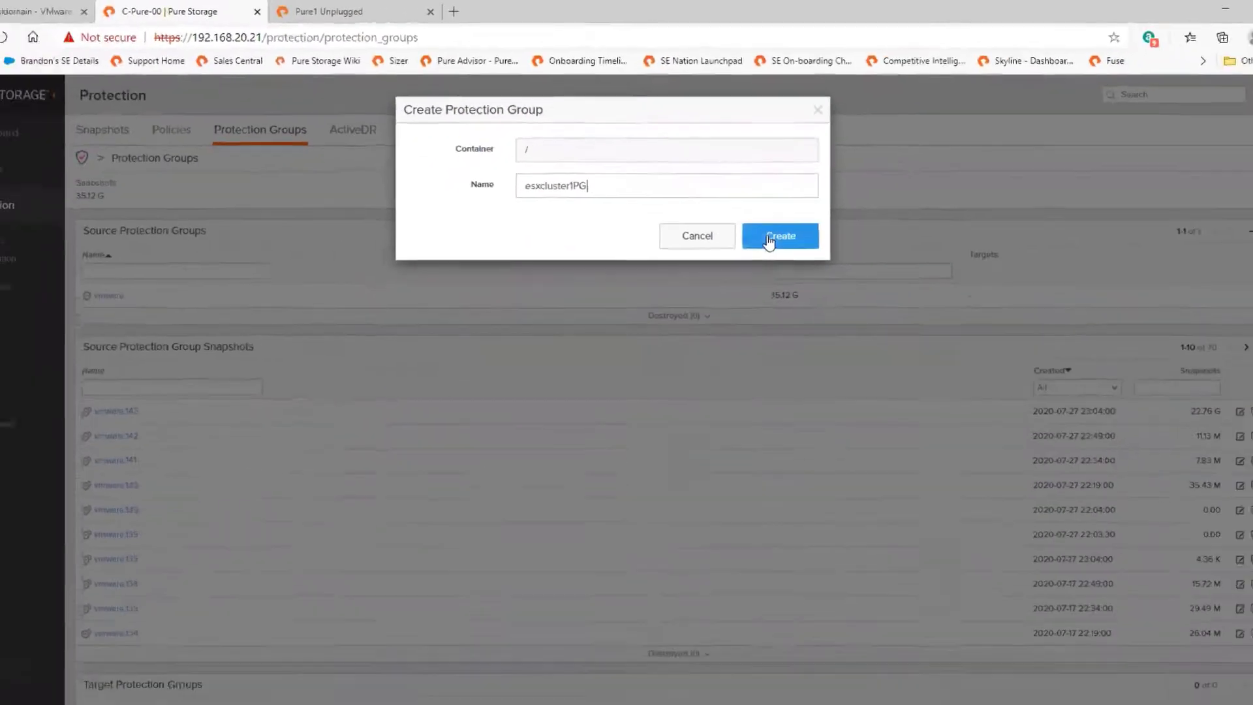
click(799, 378)
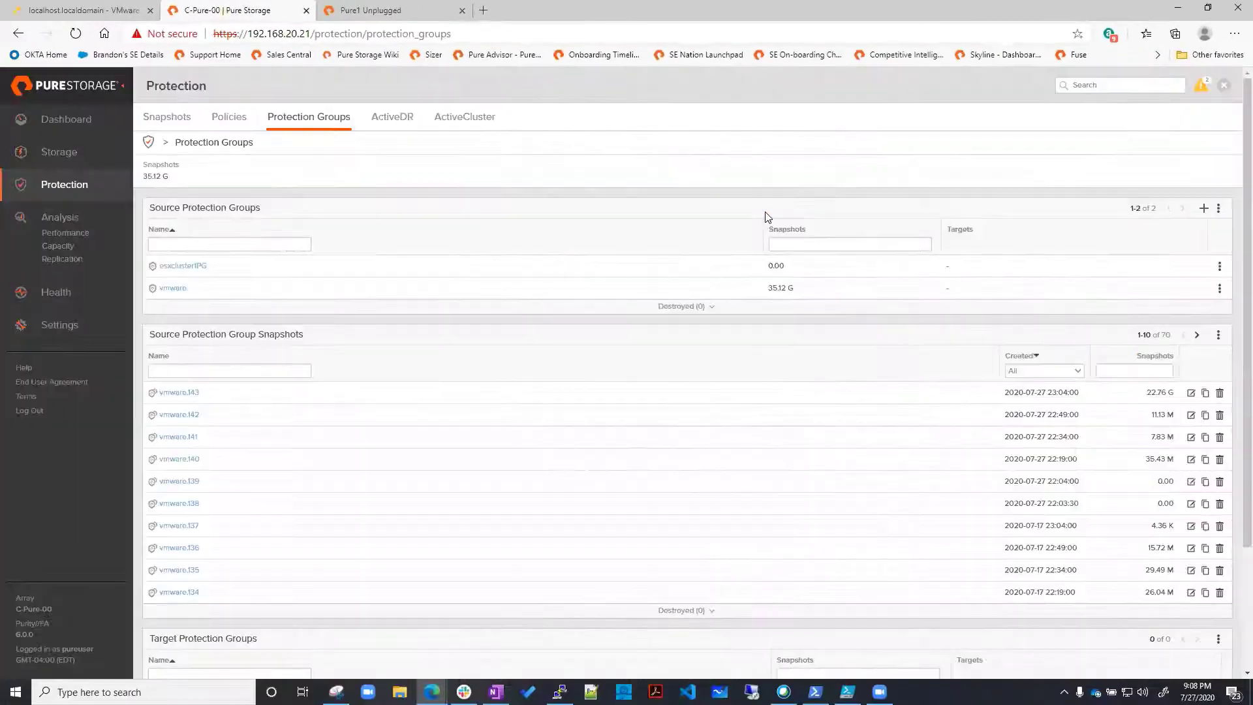
Open protection group esxcluster1PG and add host group ESXCluster2 as its member.
click(189, 269)
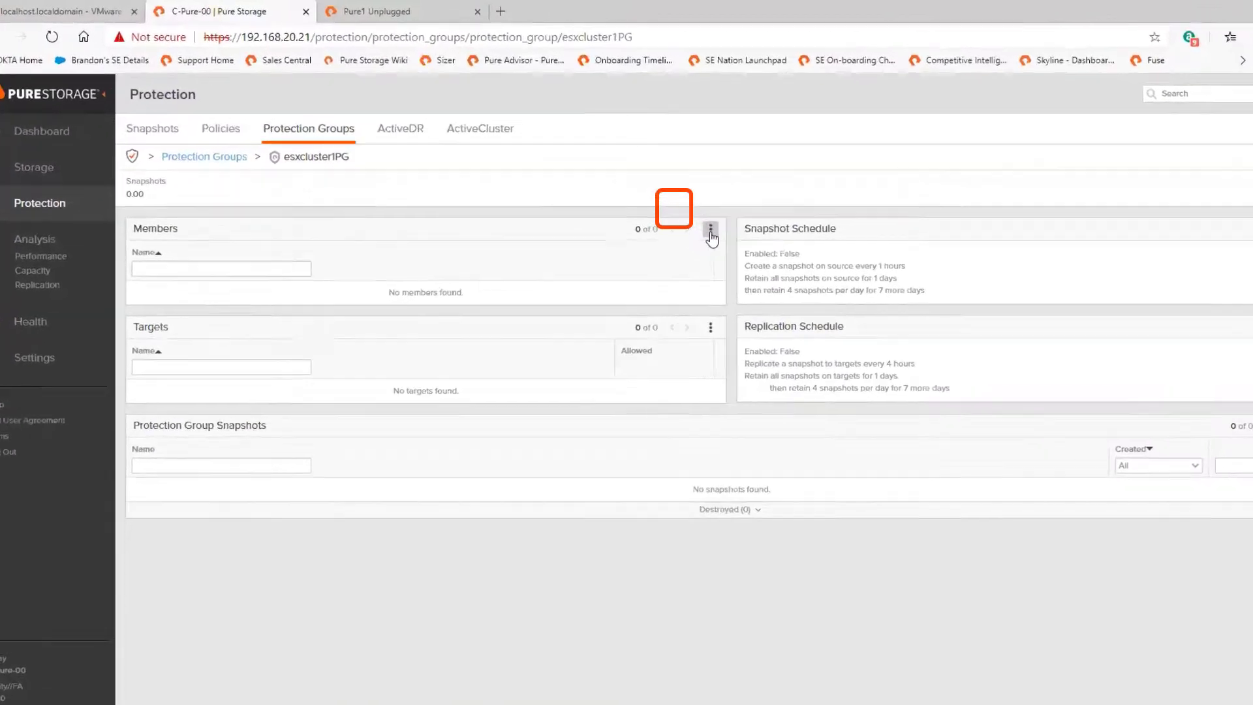
click(674, 208)
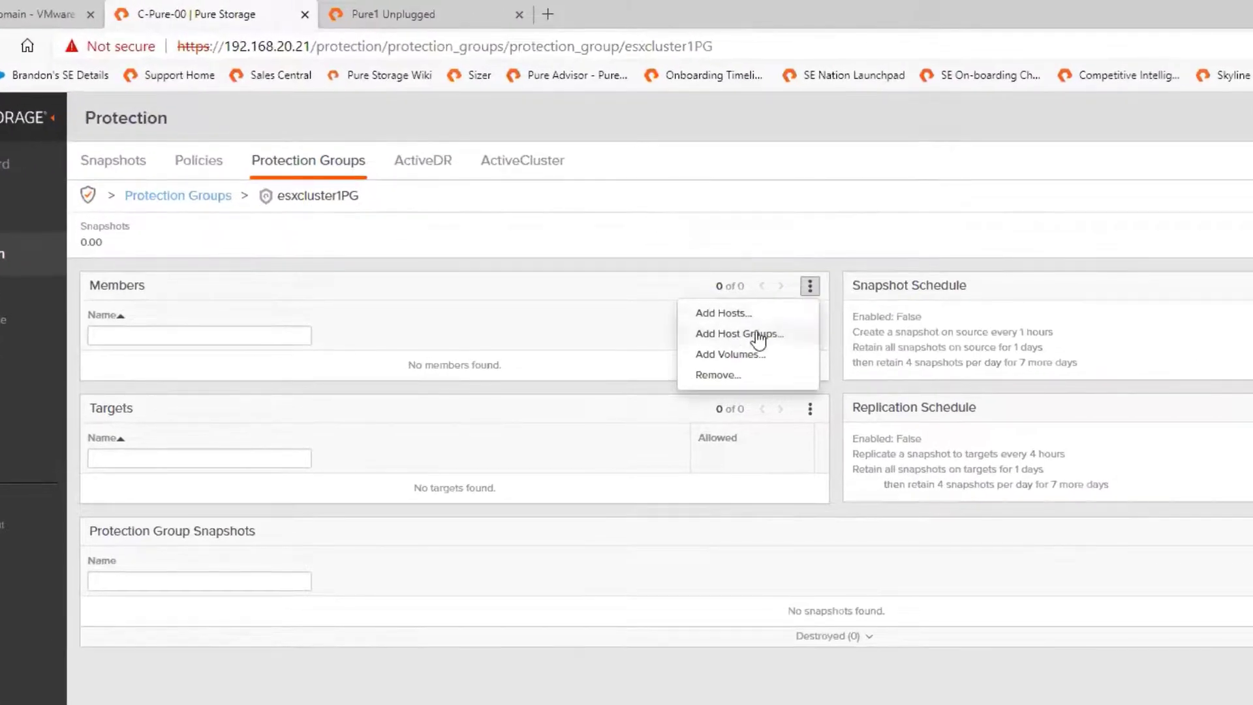
click(753, 336)
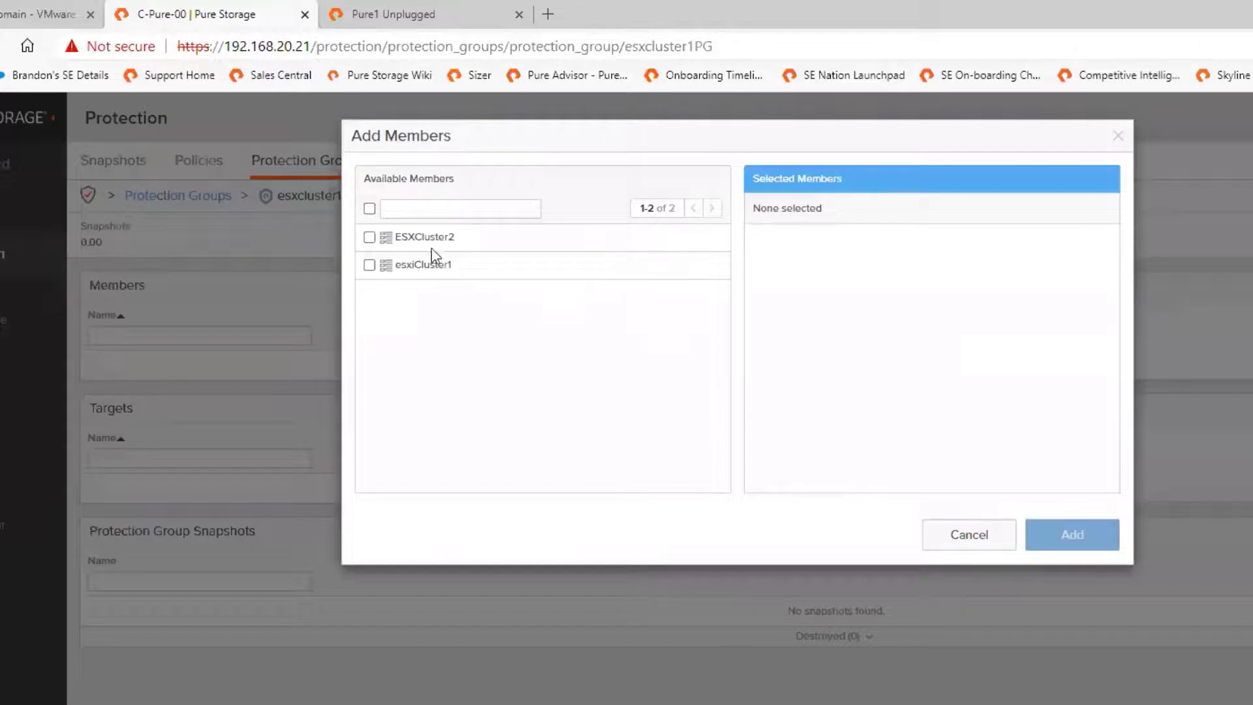
click(369, 237)
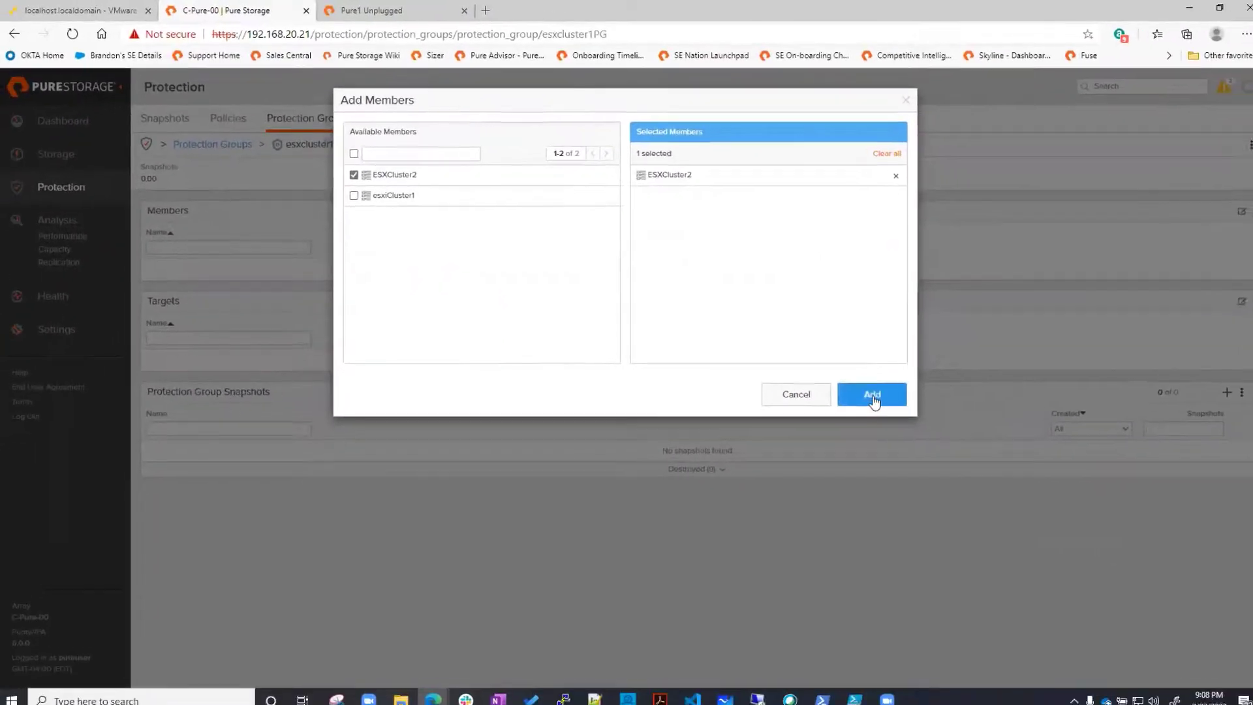
click(1072, 535)
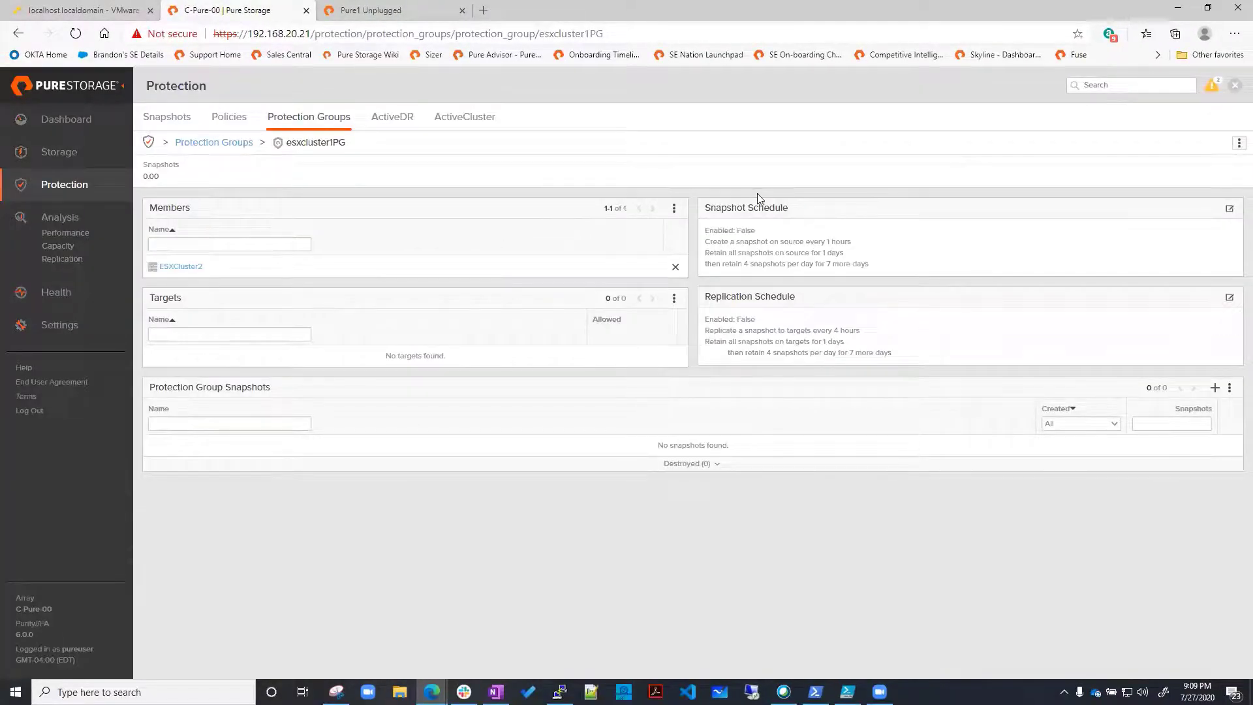
Enable the snapshot schedule of esxcluster1PG and check the available interval units, keeping one snapshot every 1 hours.
drag(706, 209, 828, 224)
click(1226, 209)
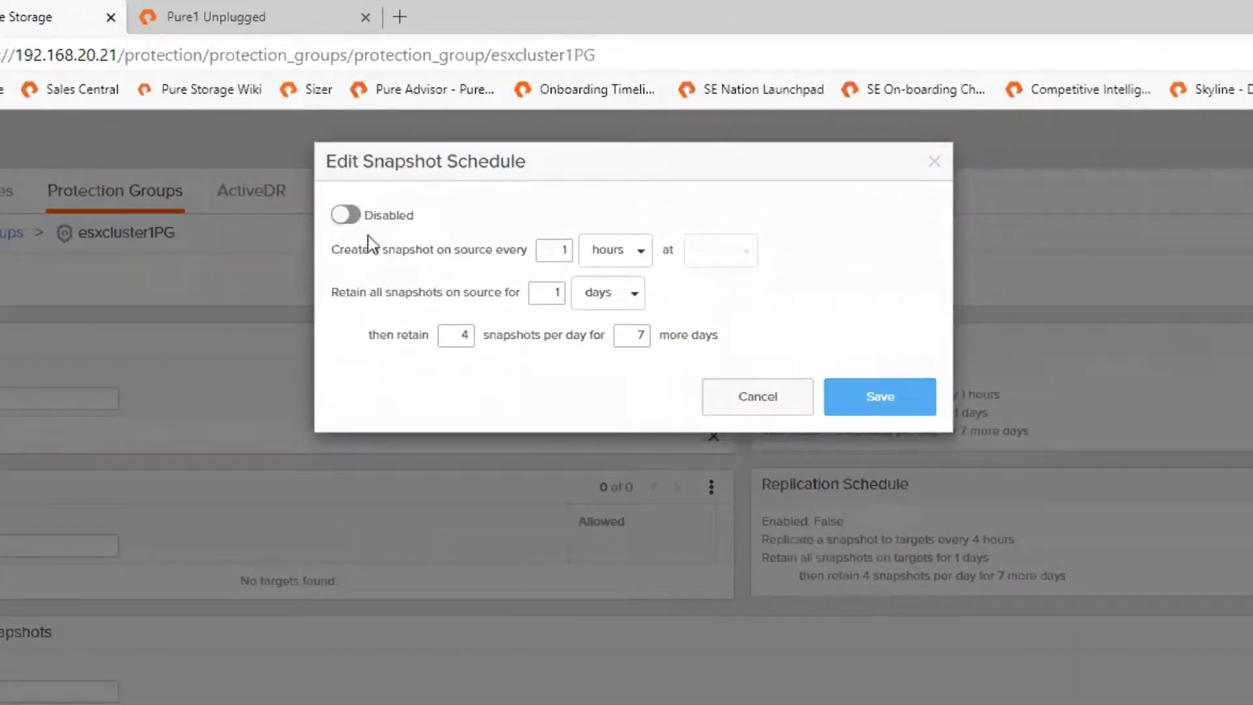
click(349, 221)
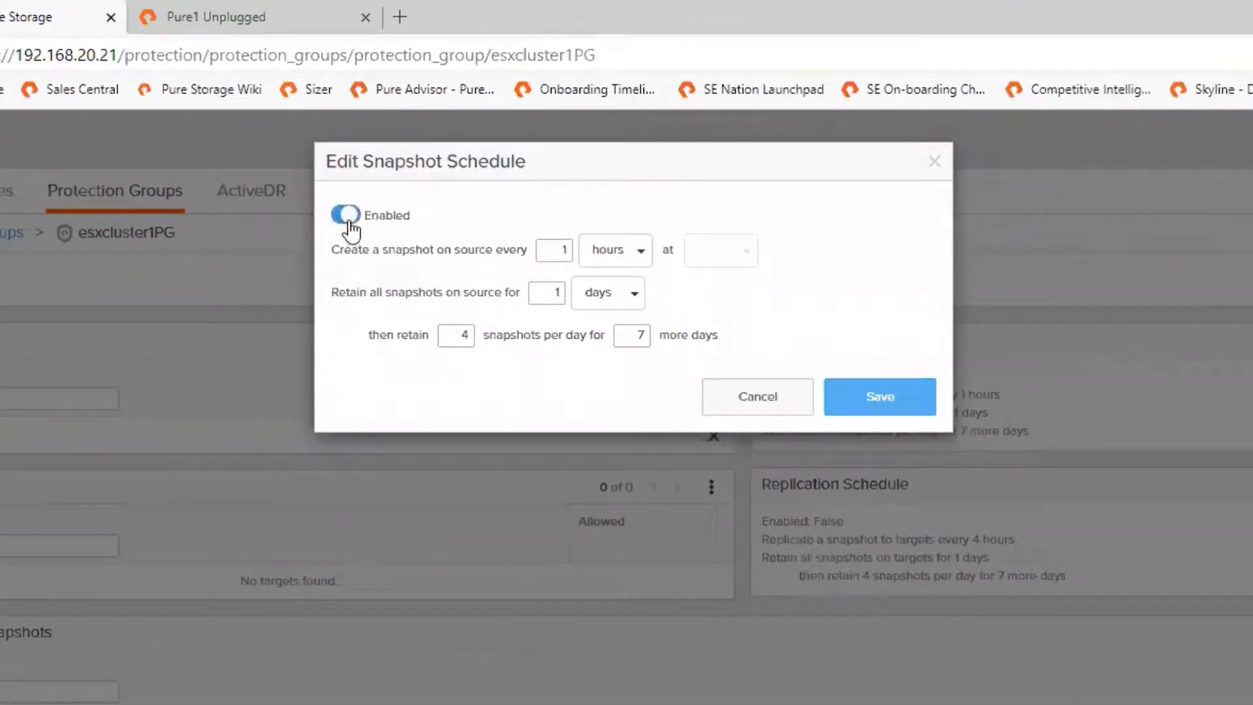
drag(337, 252, 526, 250)
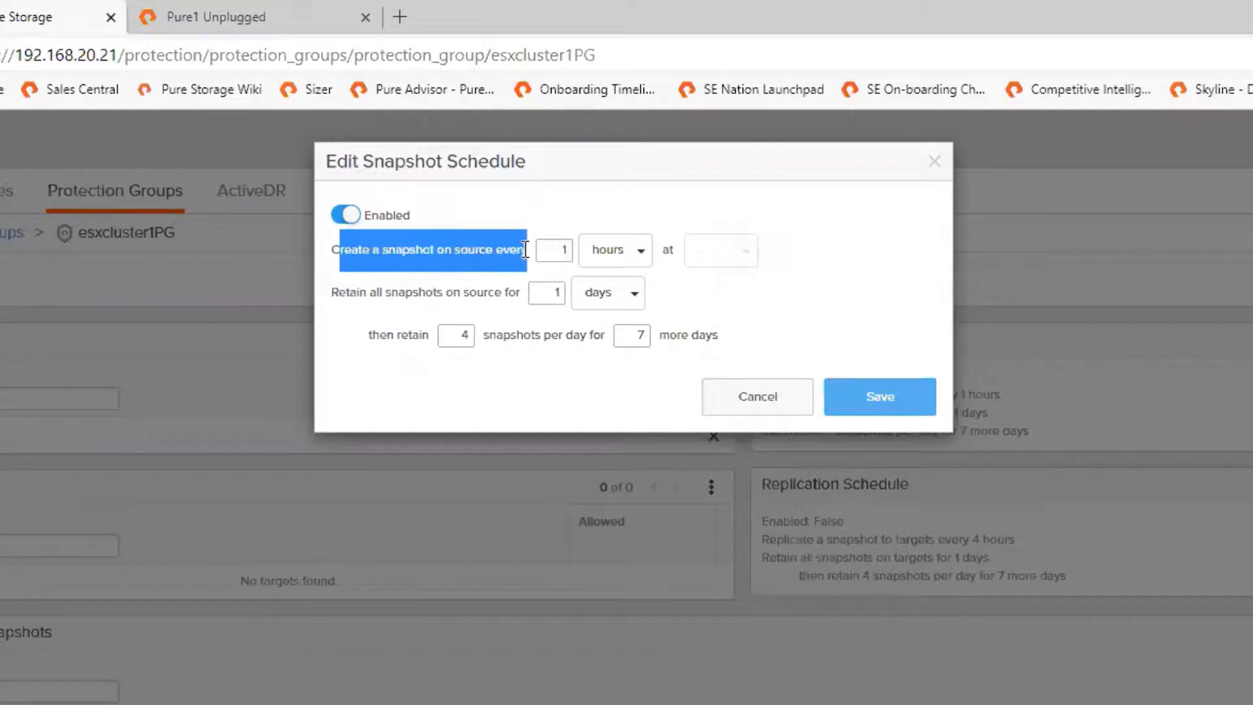
click(634, 254)
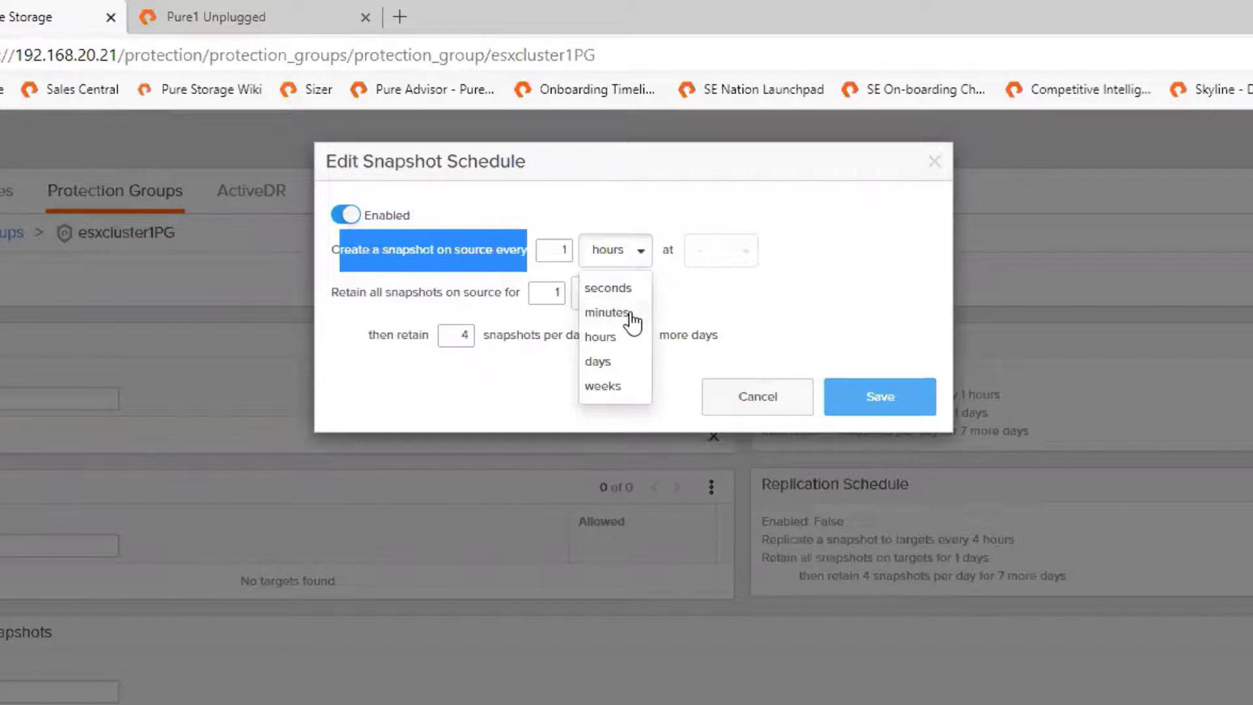
click(837, 251)
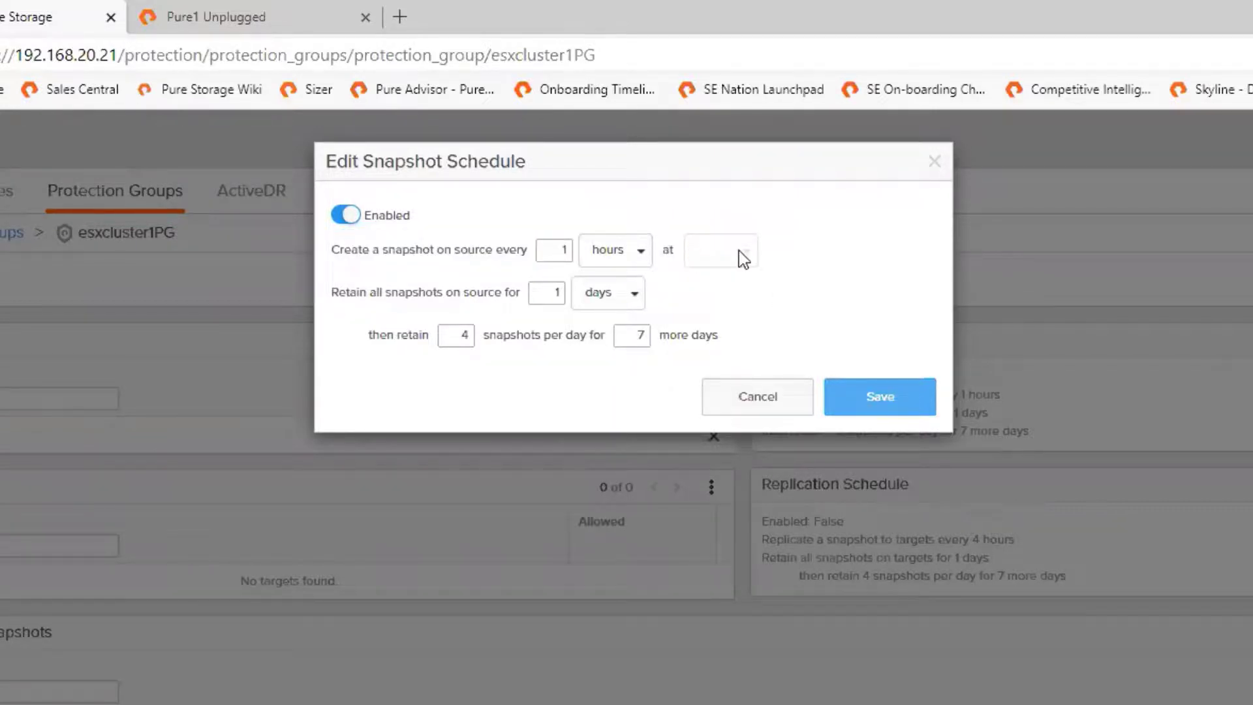
Save the snapshot schedule with all source snapshots retained for 7 days and return to the dashboard.
drag(347, 292, 509, 290)
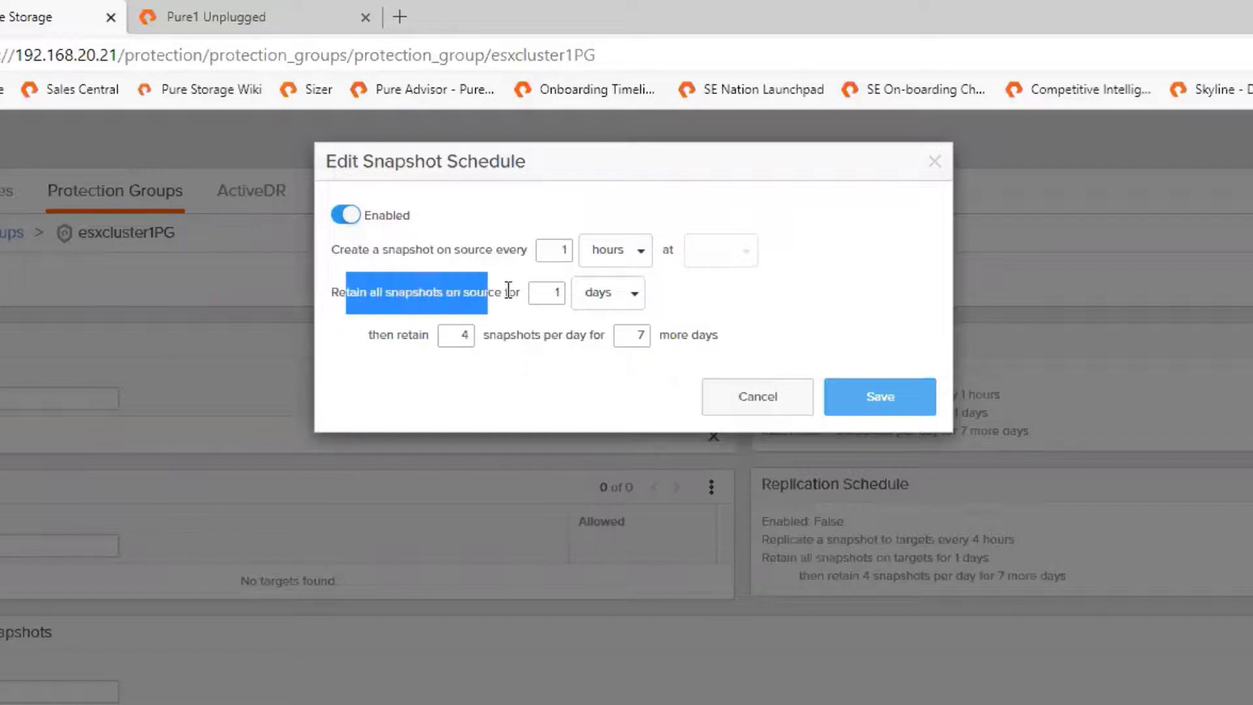
click(554, 293)
drag(570, 296, 582, 298)
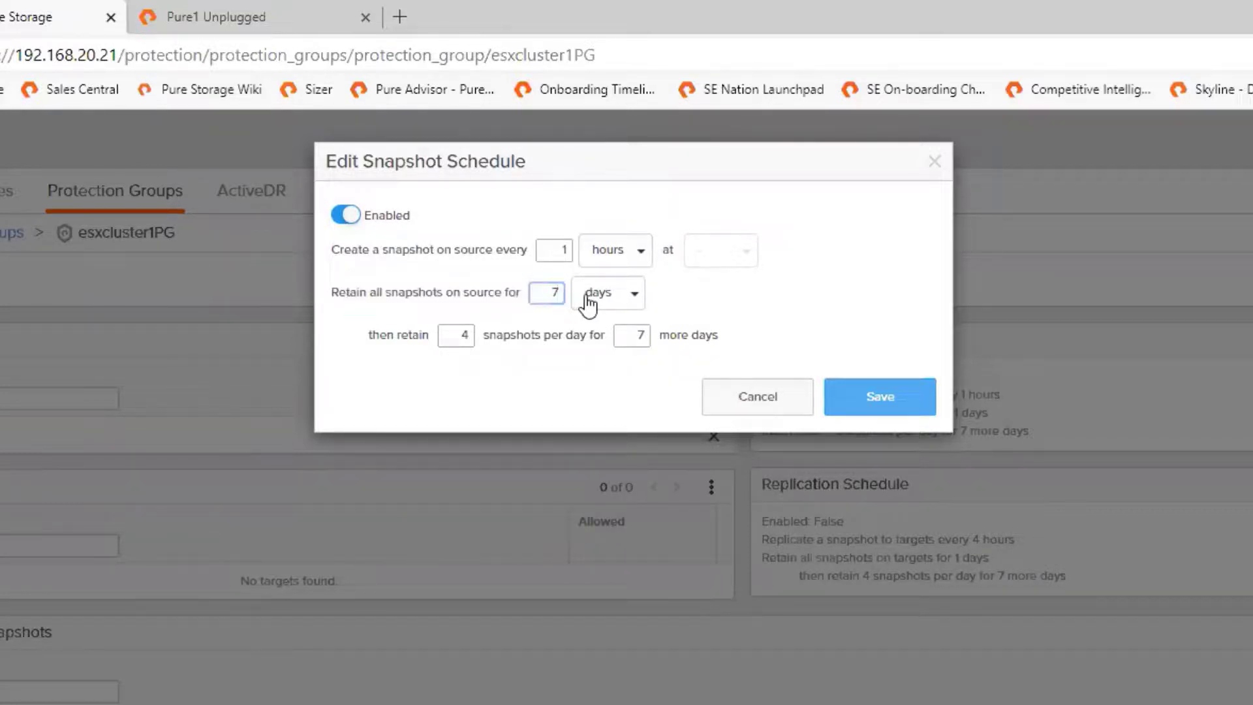
click(634, 293)
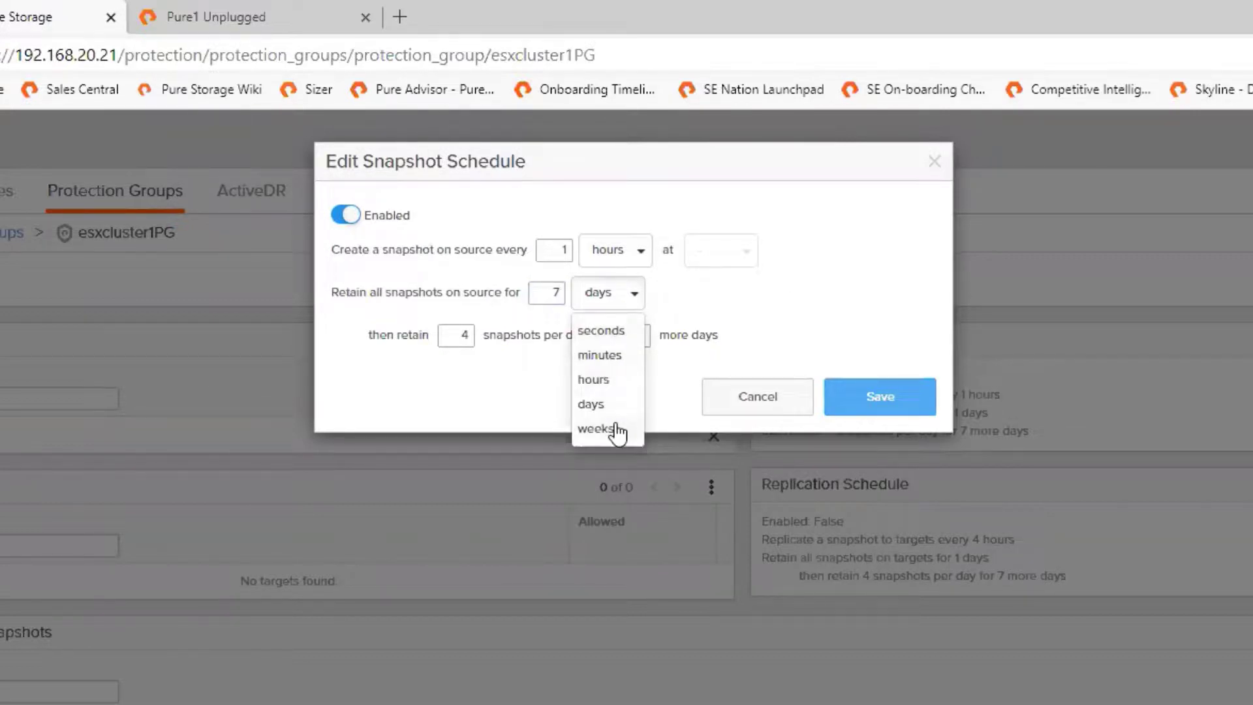
click(875, 287)
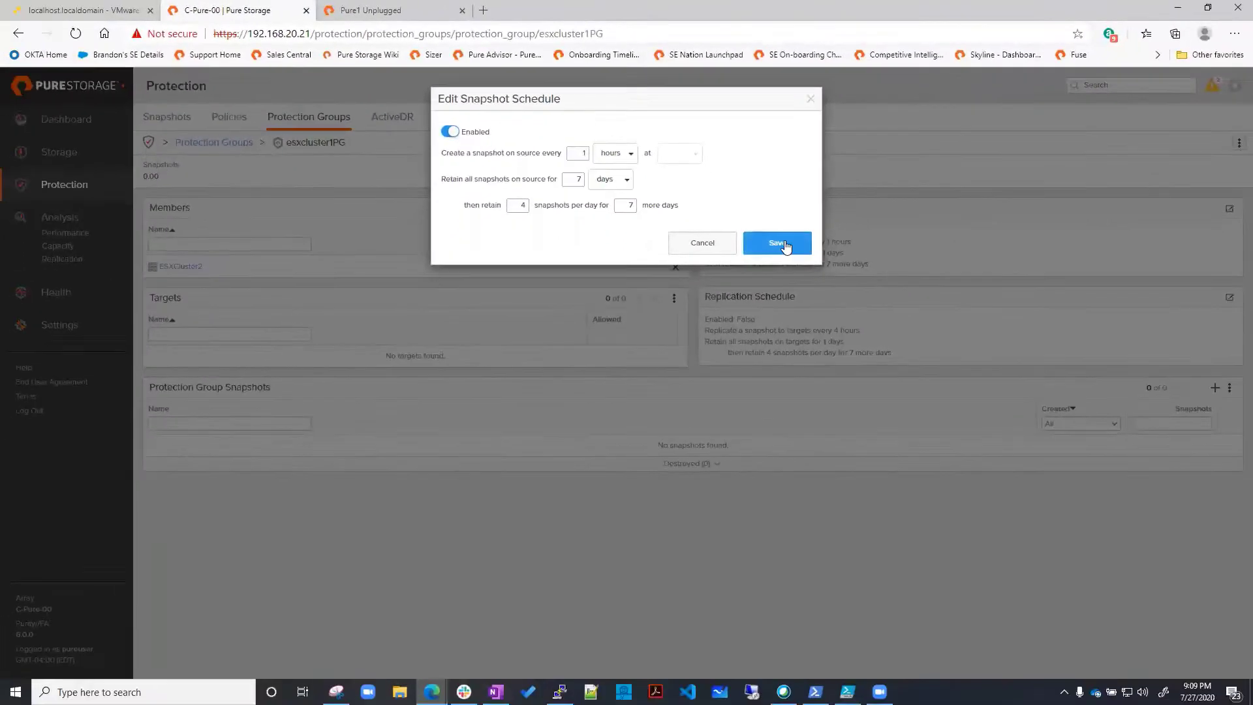
click(884, 395)
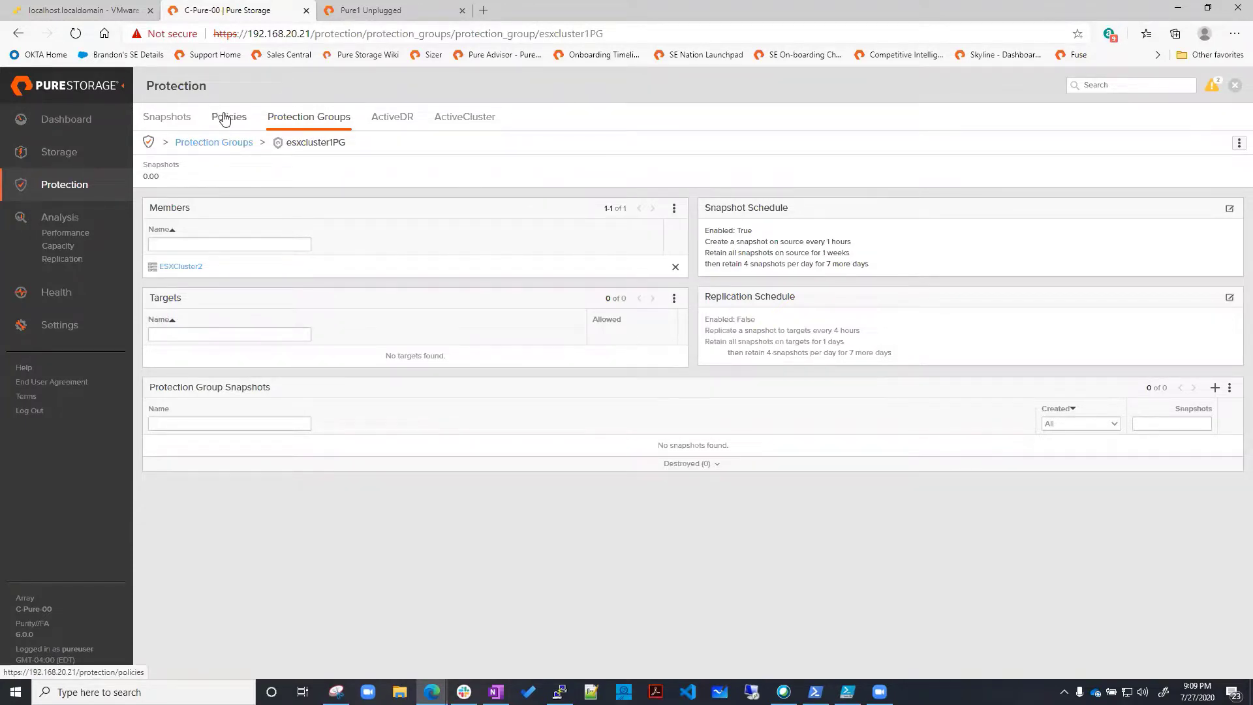
click(72, 122)
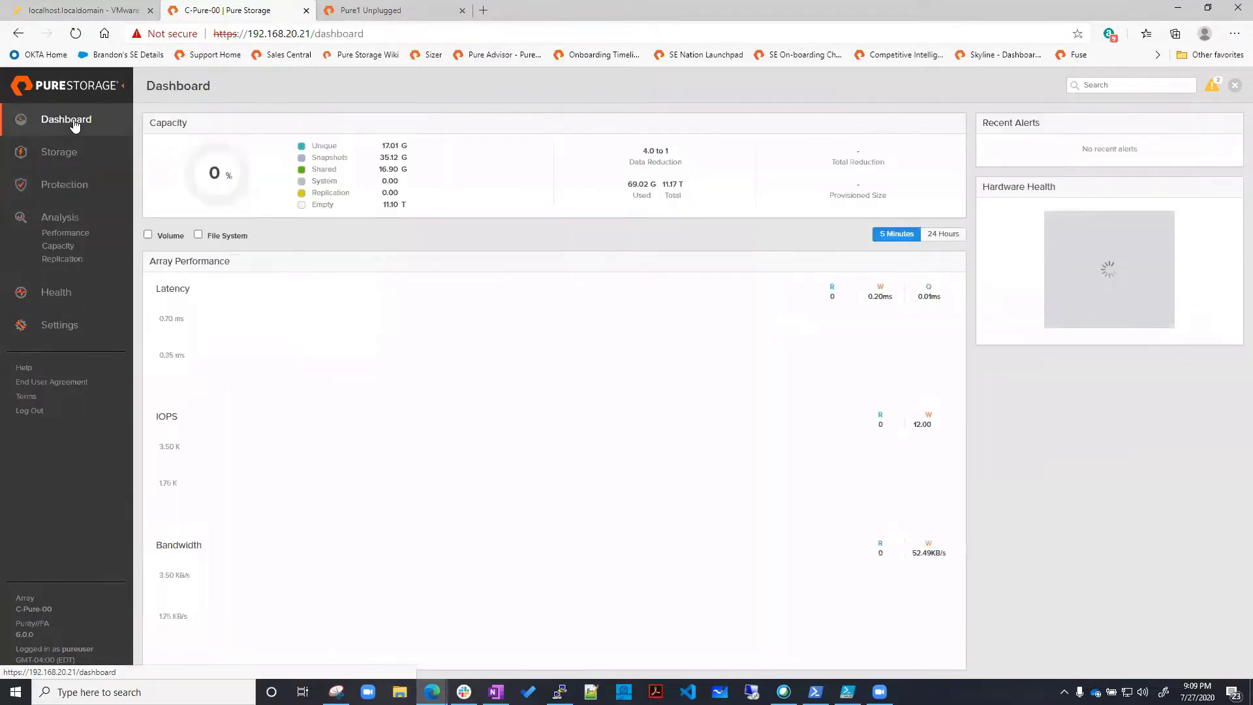